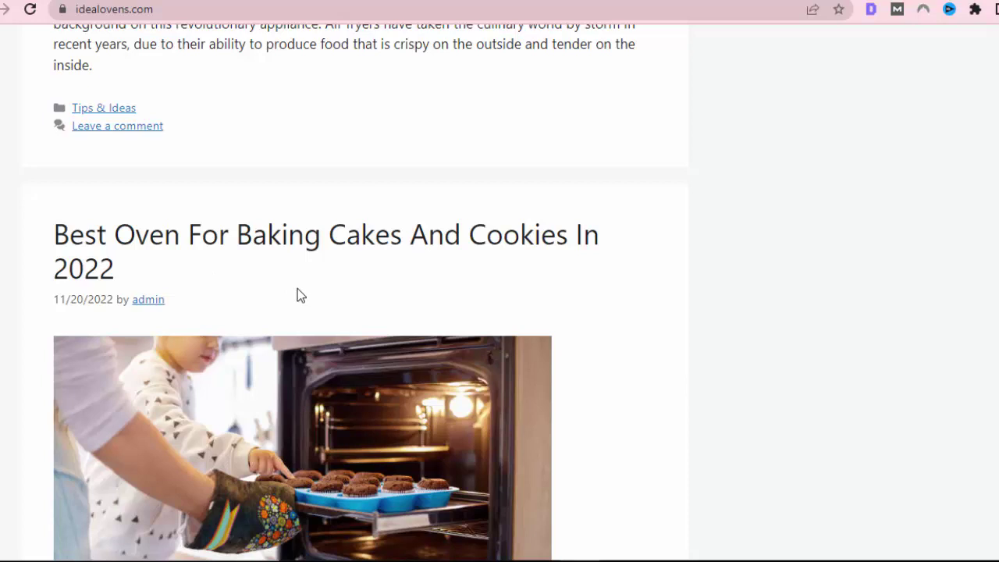
Browse the Ideal Ovens home page posts and open the article "Best Oven For Baking Cakes And Cookies In 2022"
scroll(297, 289, "down", 13)
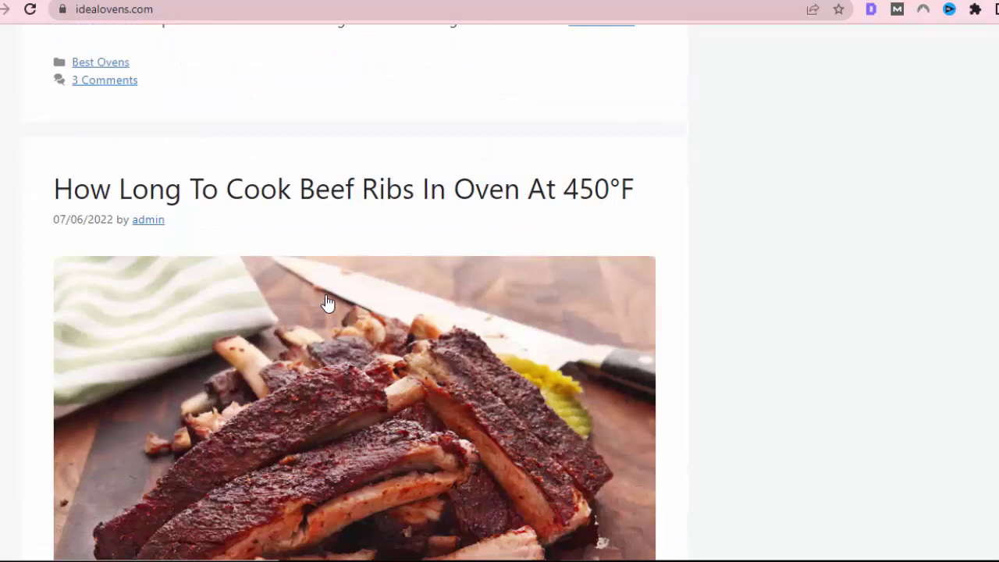
scroll(332, 304, "up", 10)
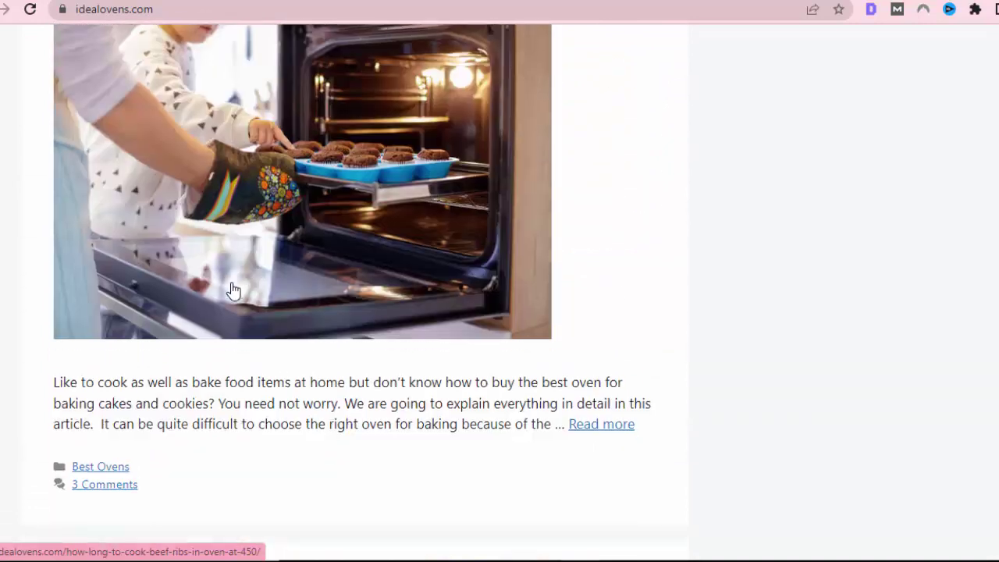
scroll(258, 281, "up", 5)
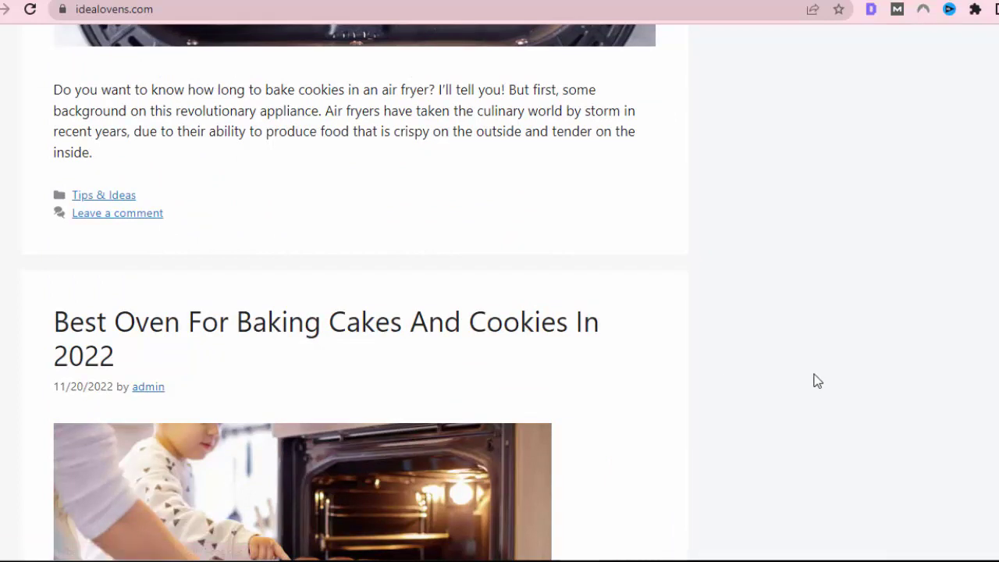
scroll(817, 380, "up", 8)
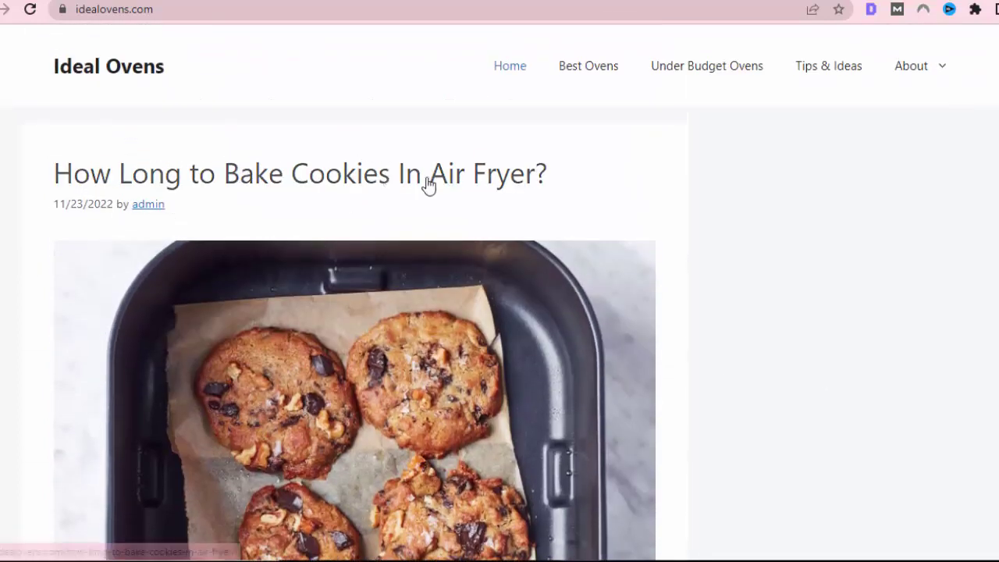
scroll(873, 240, "down", 4)
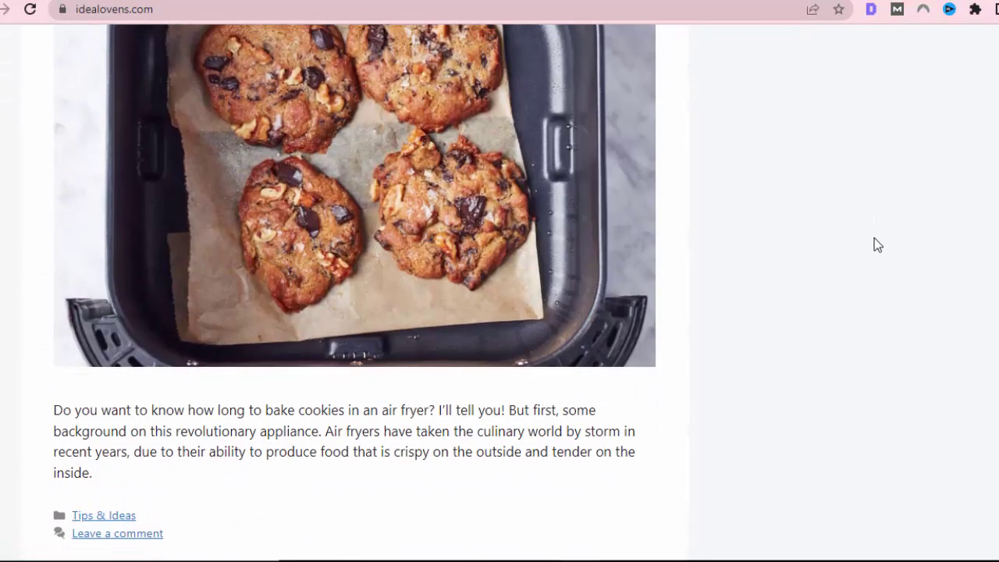
scroll(874, 242, "down", 4)
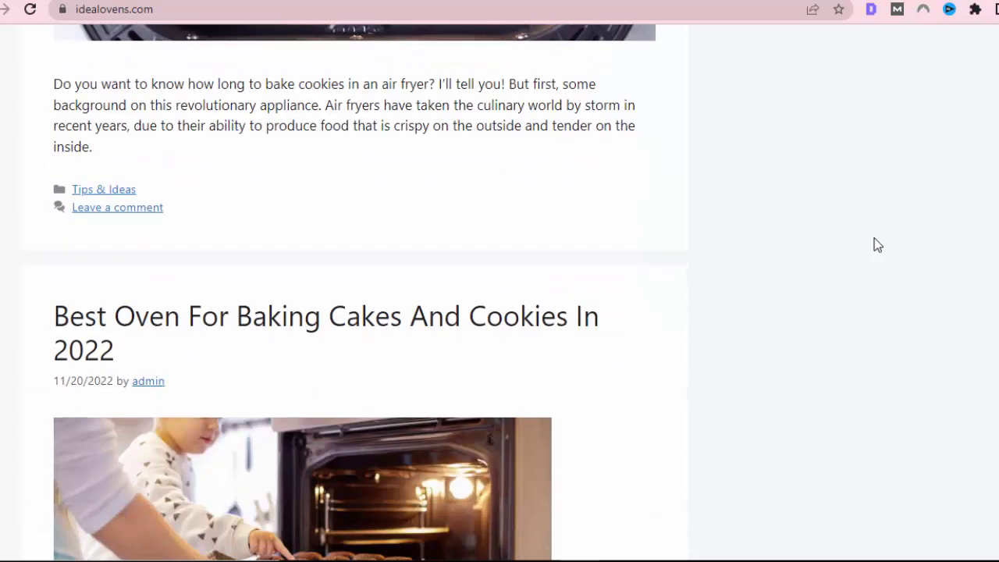
left_click(396, 322)
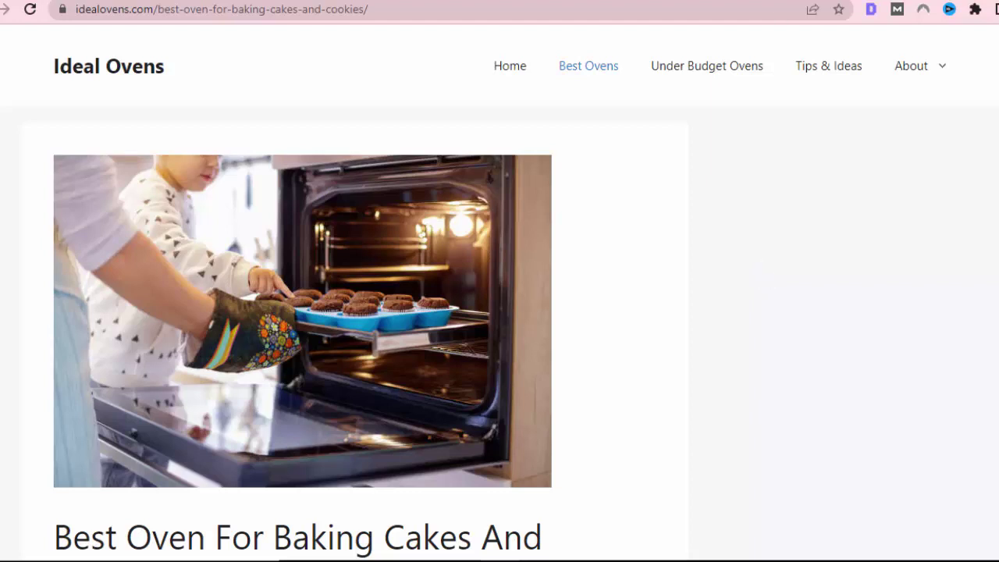
Switch to the Oven Keywords spreadsheet and examine the targeted keyword and Helping Keywords columns on the Commercial sheet
left_click(781, 0)
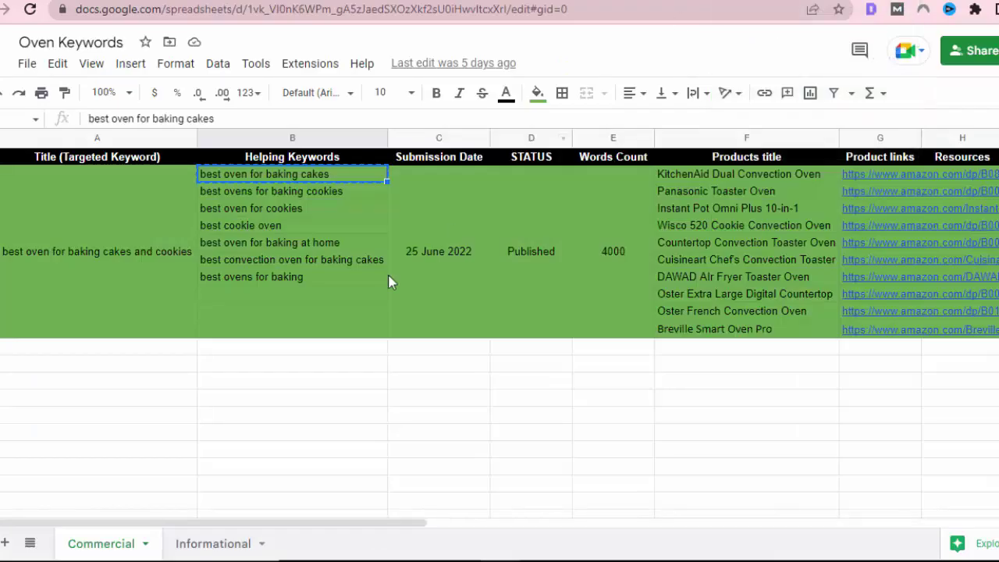
left_click(367, 382)
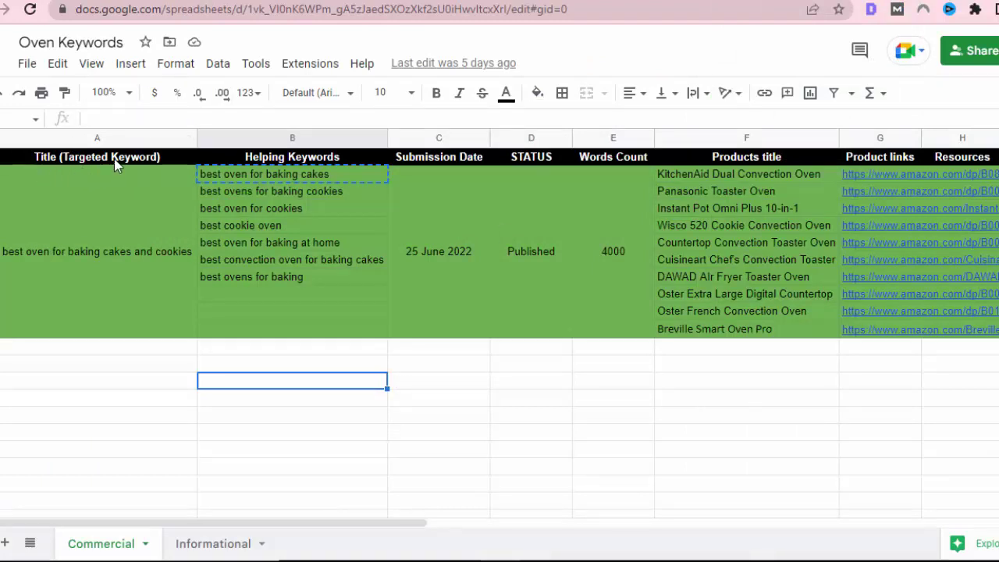
left_click(301, 160)
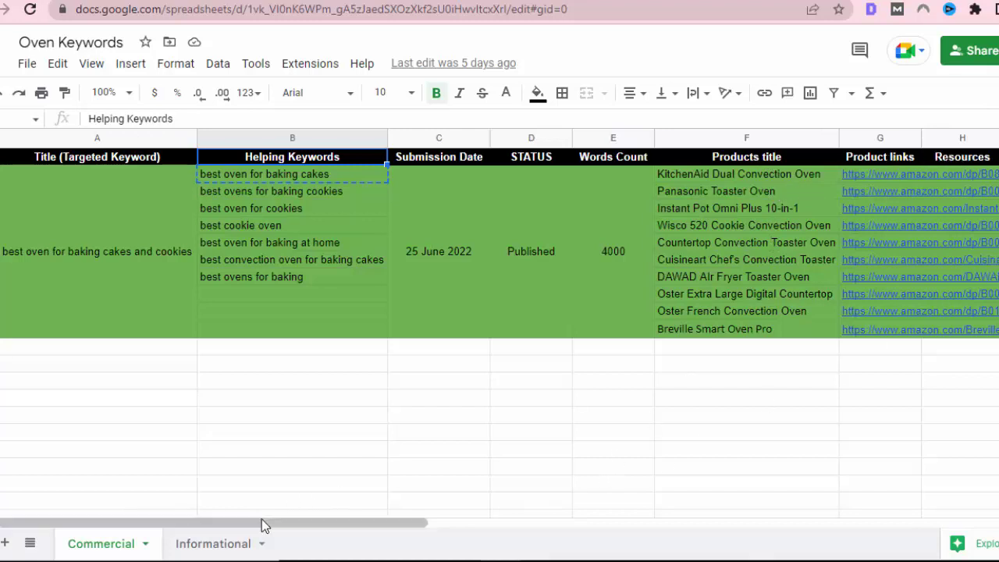
left_click_drag(296, 529, 221, 536)
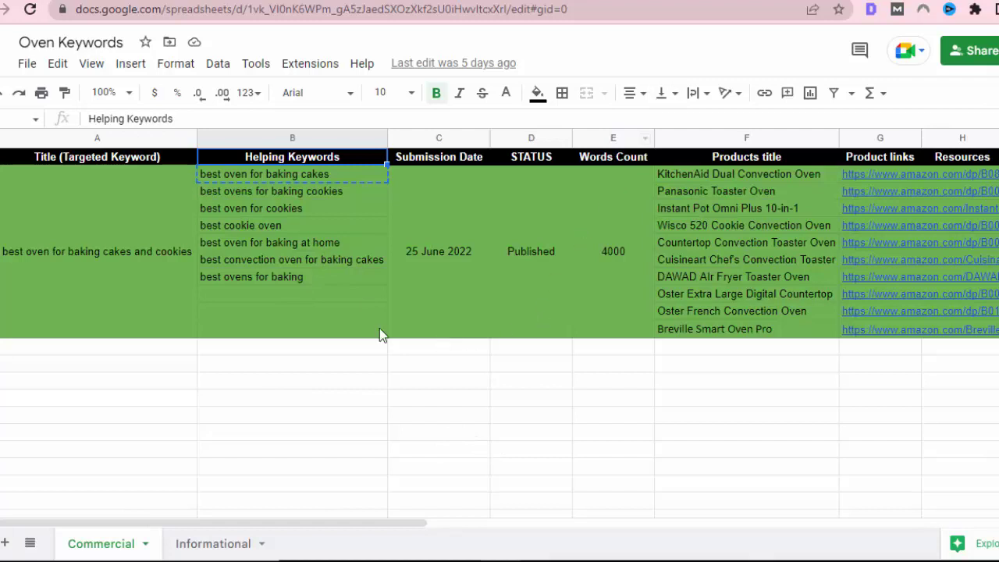
left_click(60, 257)
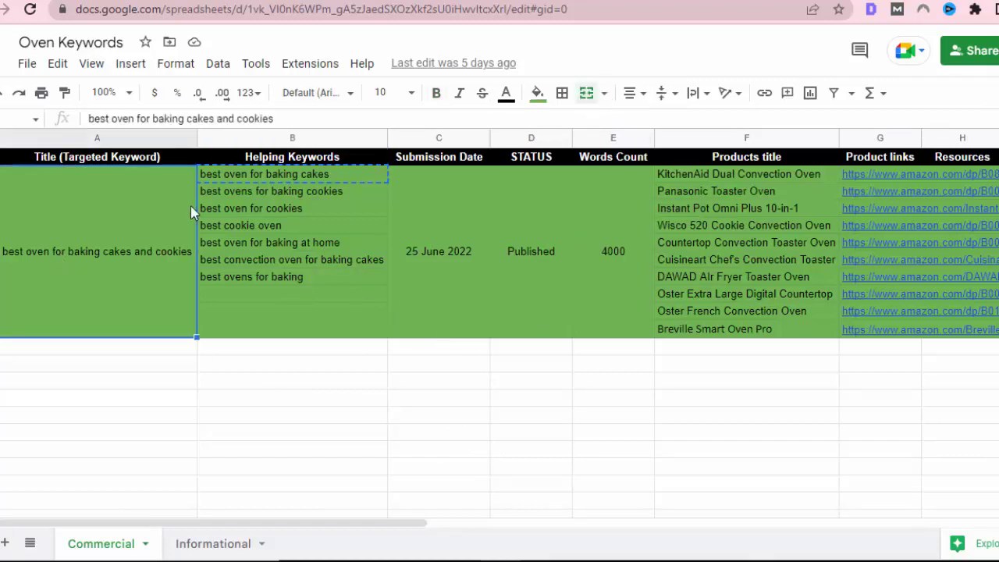
Return to the oven article on idealovens.com and view its title and opening paragraph
left_click(677, 1)
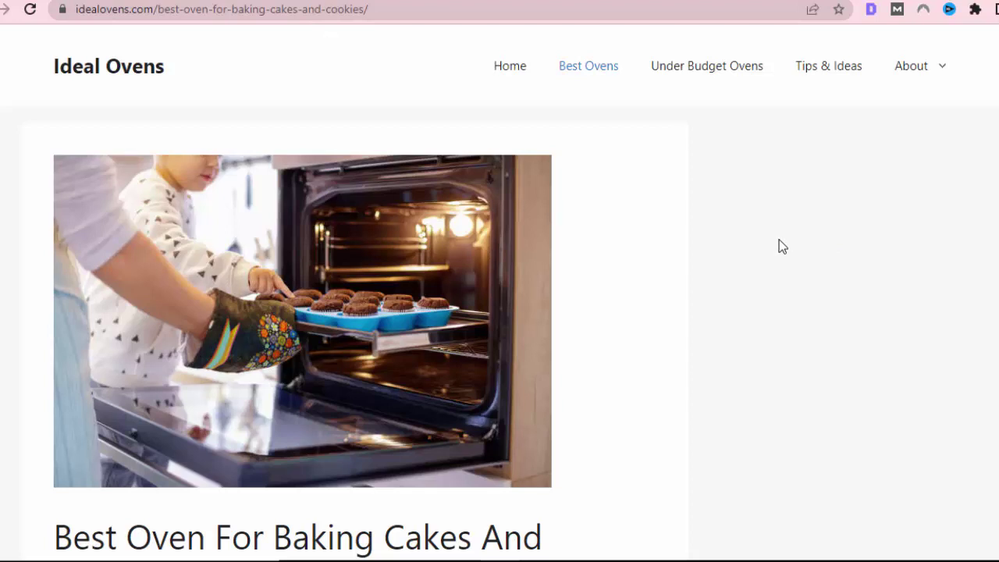
scroll(776, 245, "down", 1)
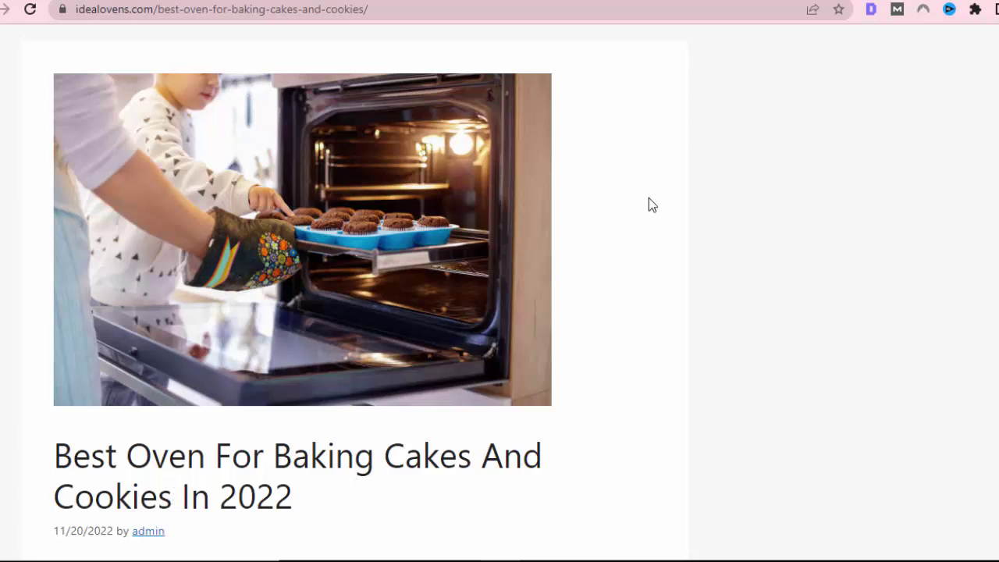
scroll(648, 204, "down", 2)
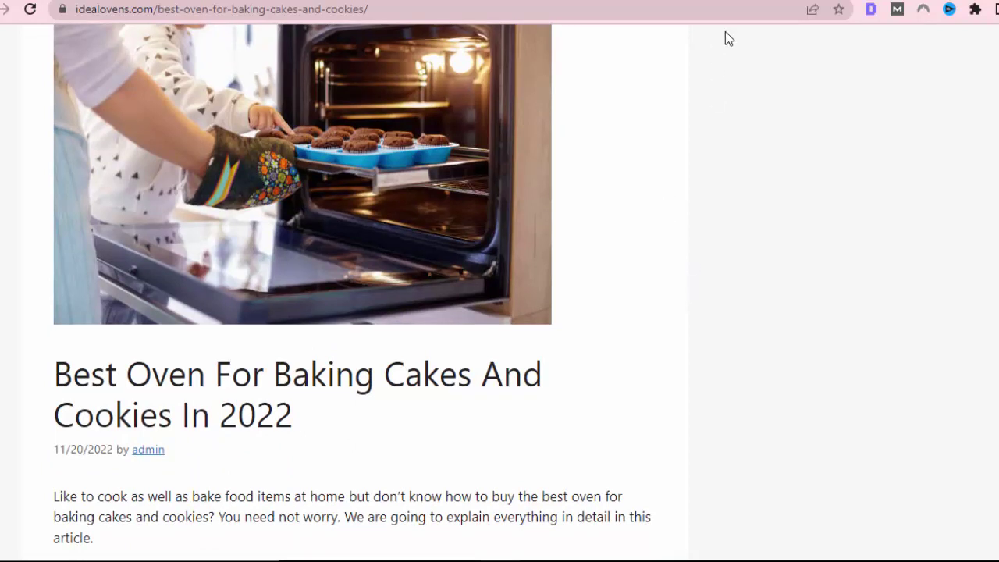
Copy the targeted keyword "best oven for baking cakes and cookies" from the Oven Keywords spreadsheet
left_click(721, 1)
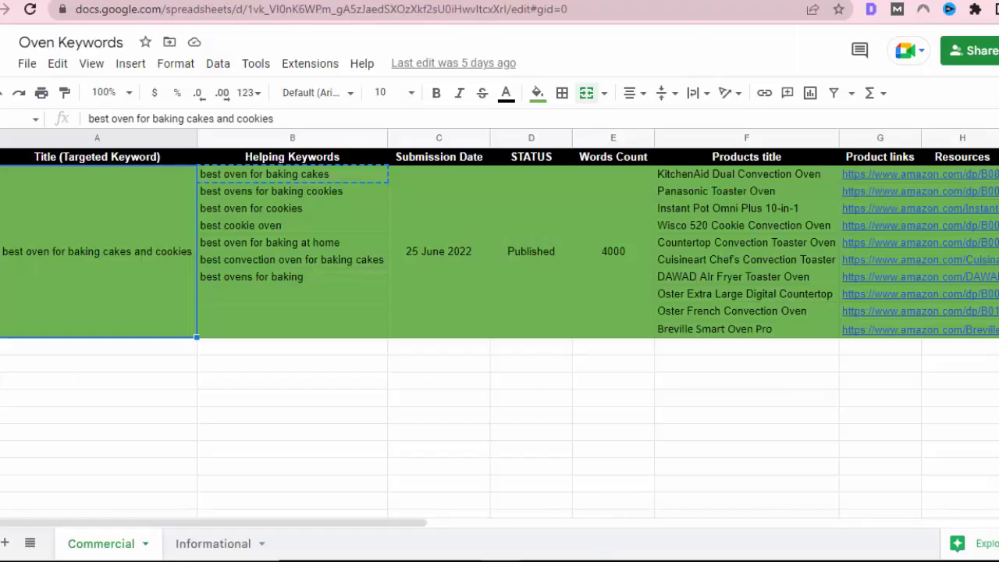
double_click(95, 253)
triple_click(78, 171)
right_click(78, 171)
left_click(118, 228)
Search the oven article's page for the copied keyword "best oven for baking cakes and cookies" and check the title
left_click(390, 1)
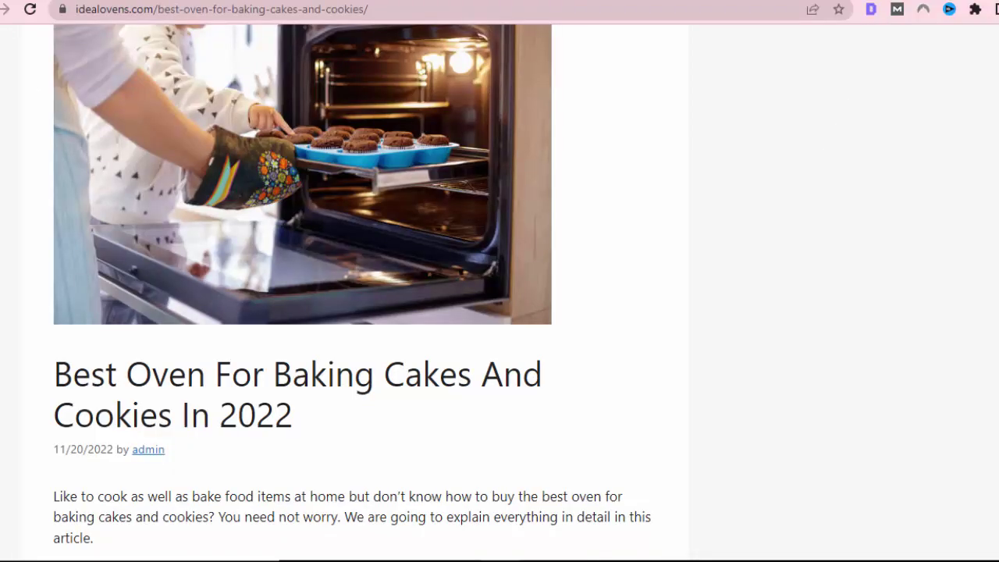
key("ctrl+f")
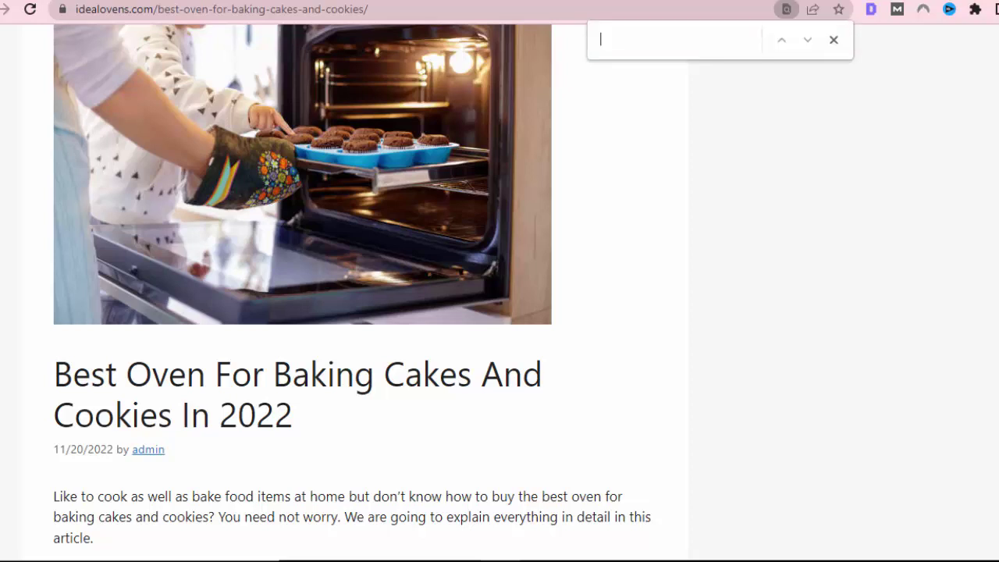
key("ctrl+v")
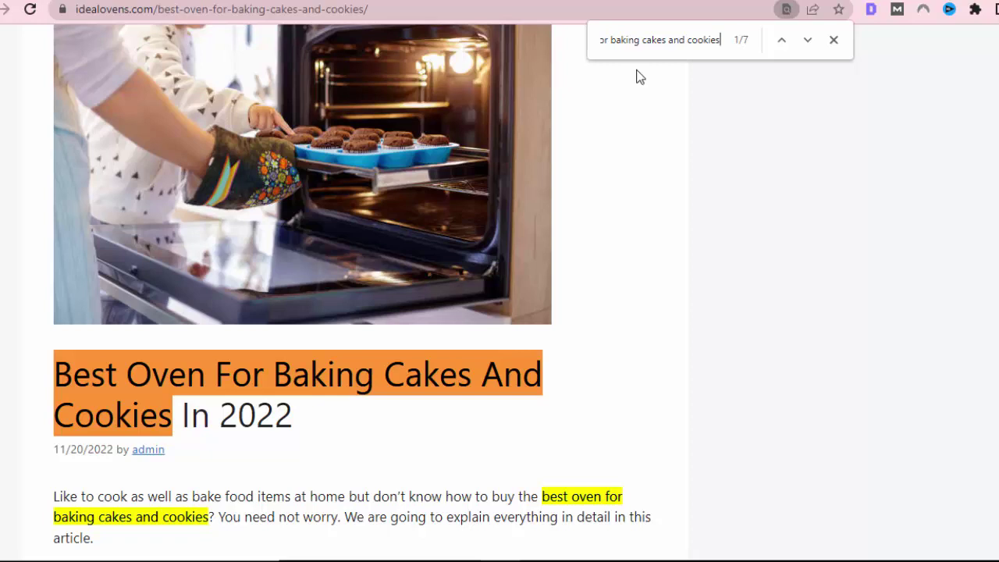
scroll(621, 116, "up", 2)
scroll(617, 140, "down", 3)
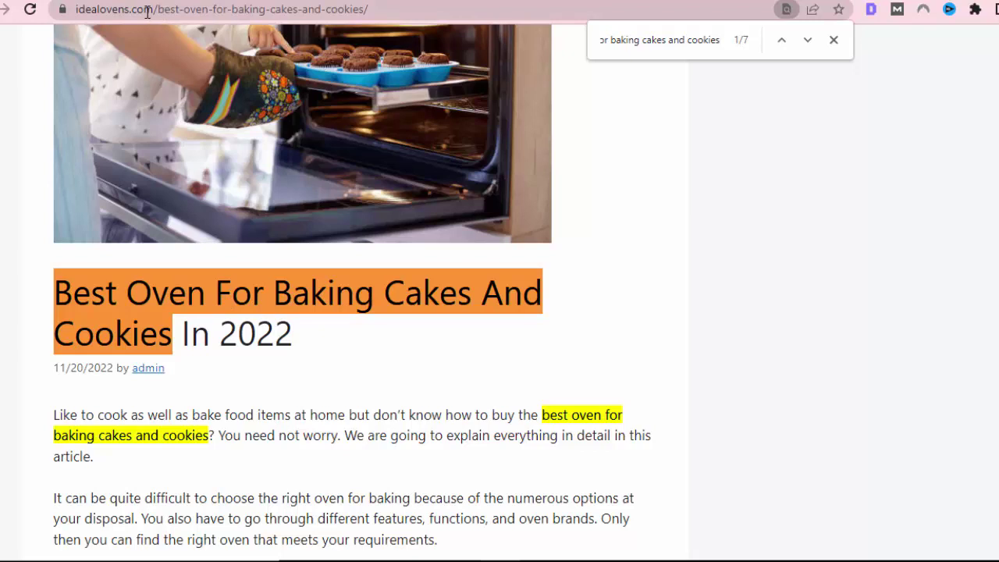
Inspect the article's full URL to check the keyword in its slug
left_click(184, 8)
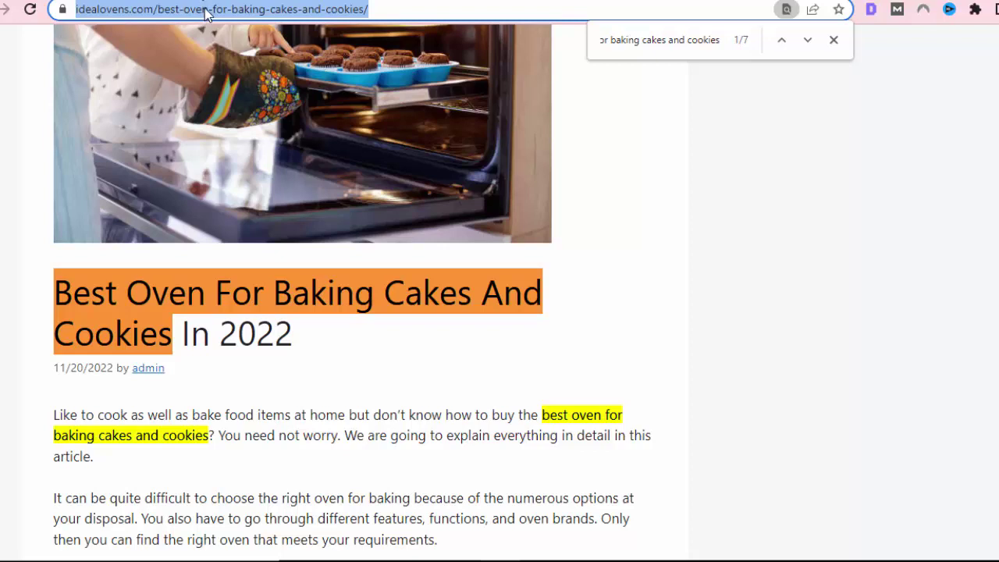
left_click(201, 11)
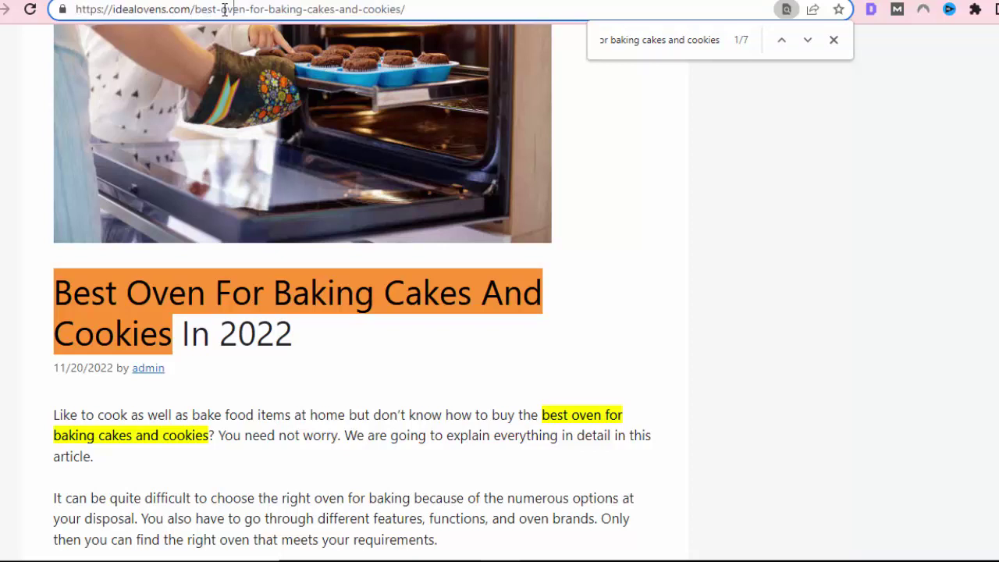
left_click_drag(221, 10, 217, 11)
left_click(258, 11)
Highlight the keyword "best oven for baking cakes and cookies" in the article's first paragraph, then clear the selection
scroll(298, 281, "down", 2)
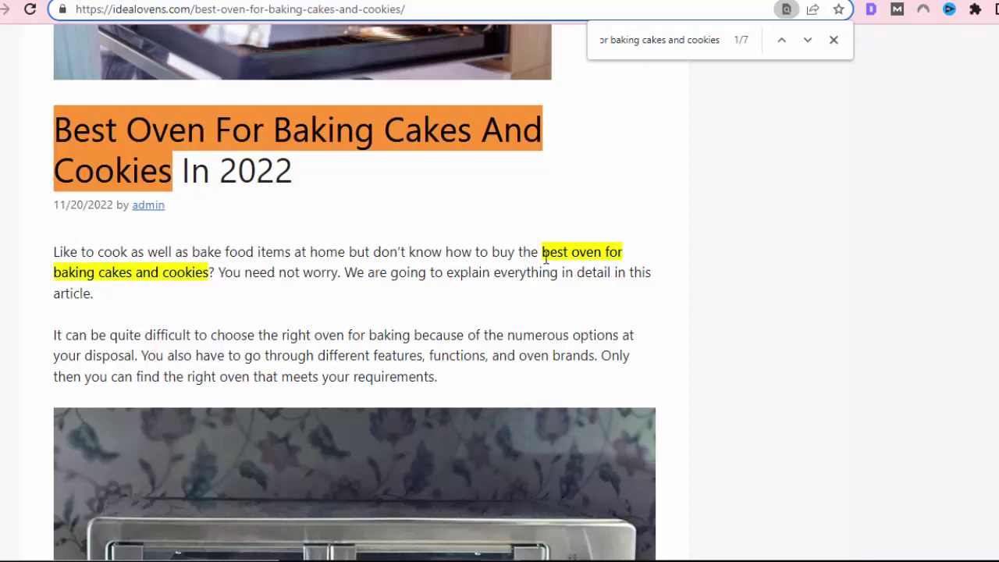
left_click(209, 273)
left_click_drag(209, 273, 205, 271)
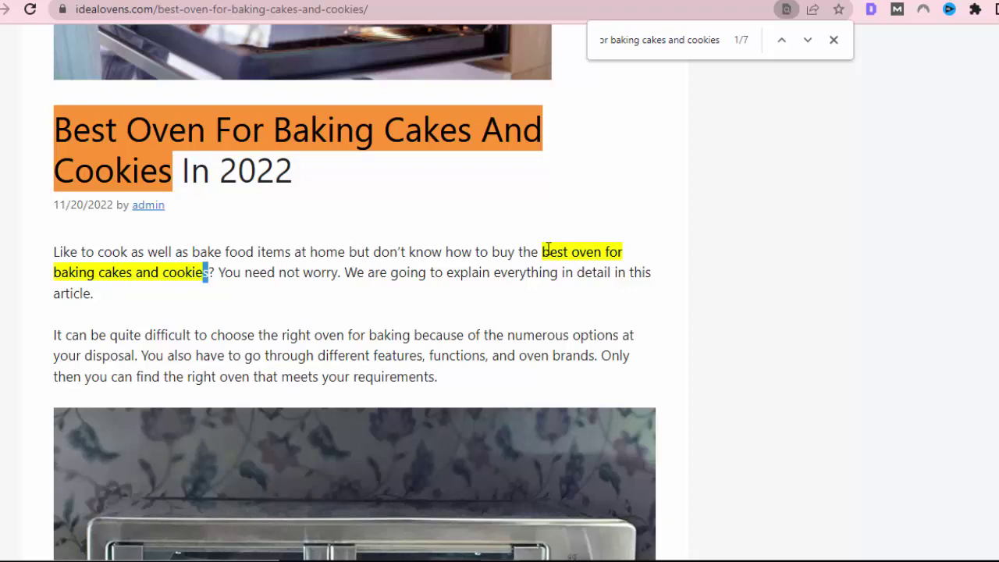
left_click_drag(540, 251, 216, 274)
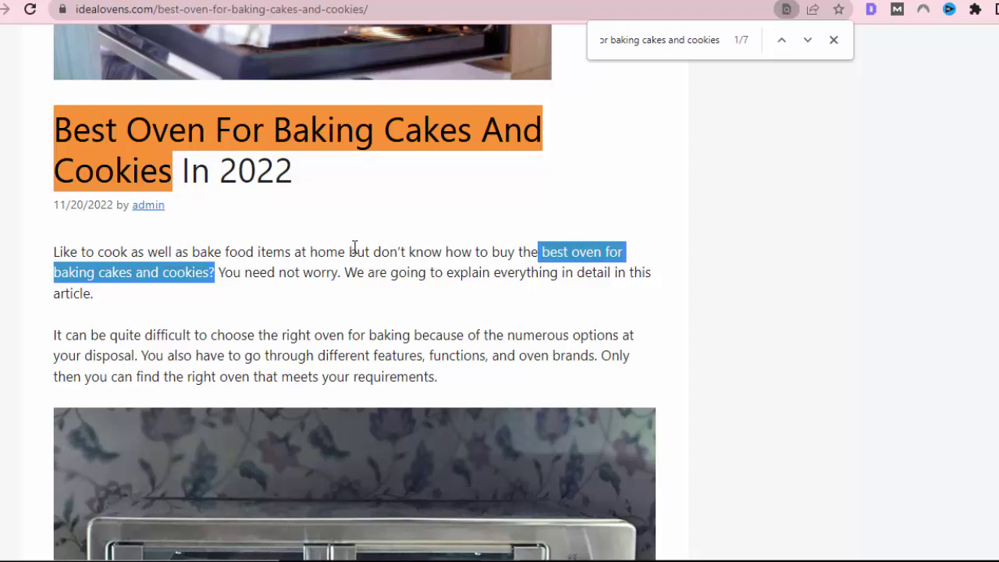
left_click(546, 255)
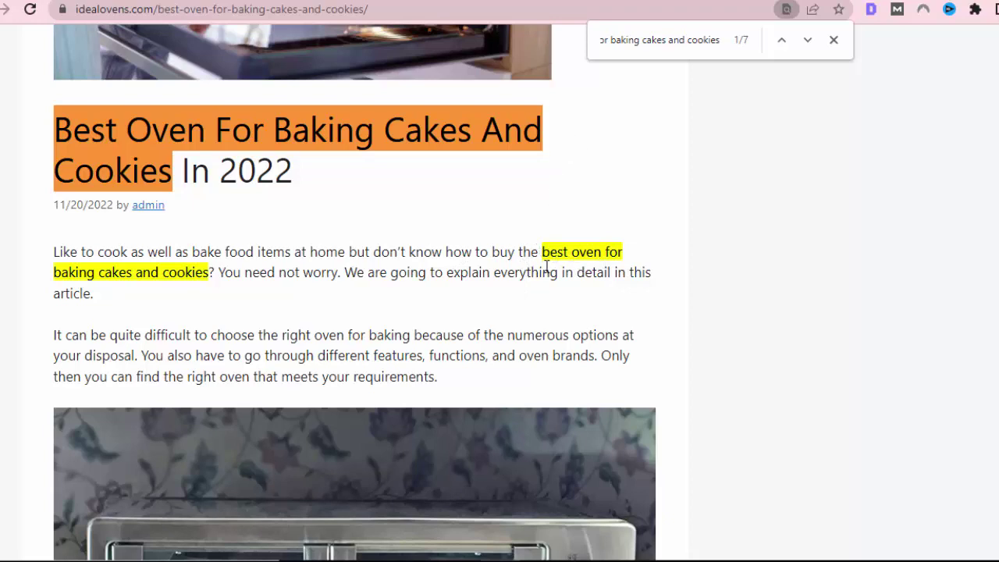
Examine the article's product reviews from the introduction through the Cuisineart Chef's Convection verdict for highlighted occurrences of the targeted keyword
scroll(547, 267, "down", 6)
scroll(666, 282, "down", 10)
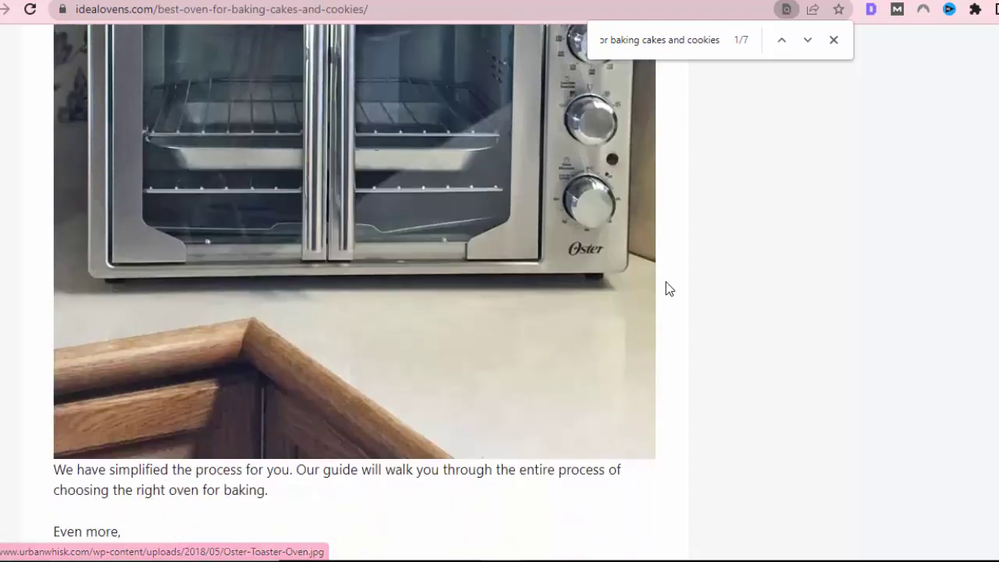
scroll(666, 283, "down", 15)
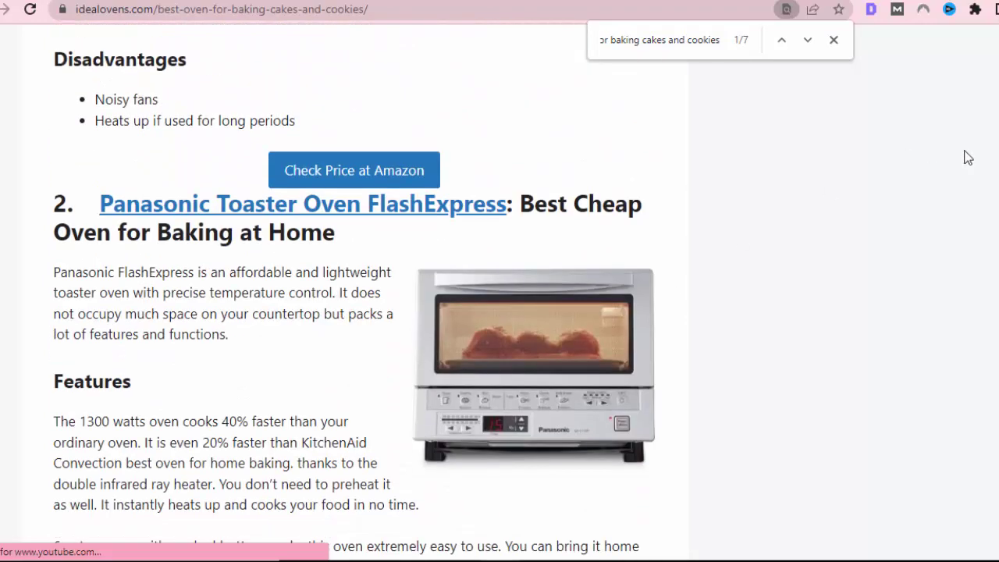
scroll(850, 382, "down", 20)
scroll(799, 382, "down", 18)
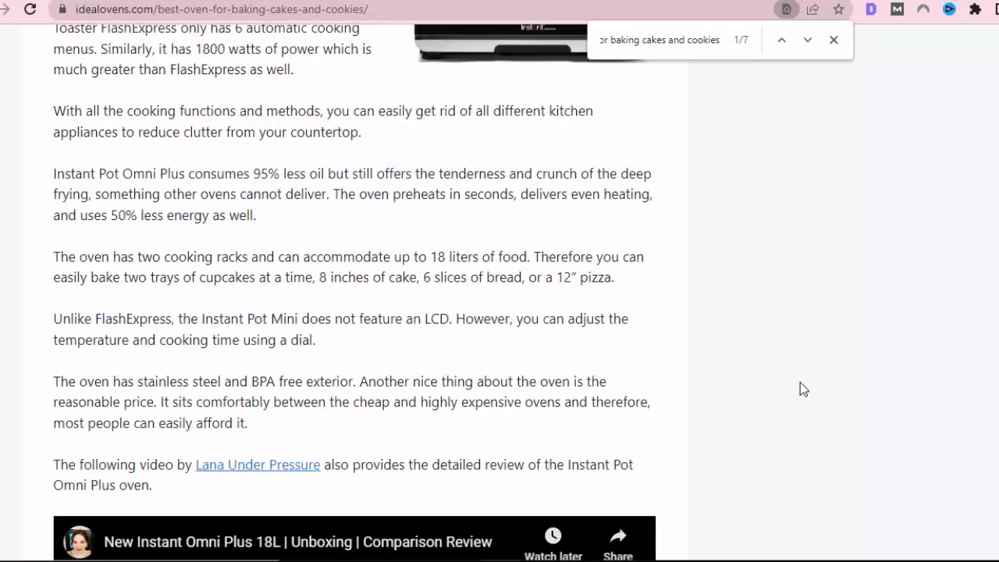
scroll(804, 388, "down", 16)
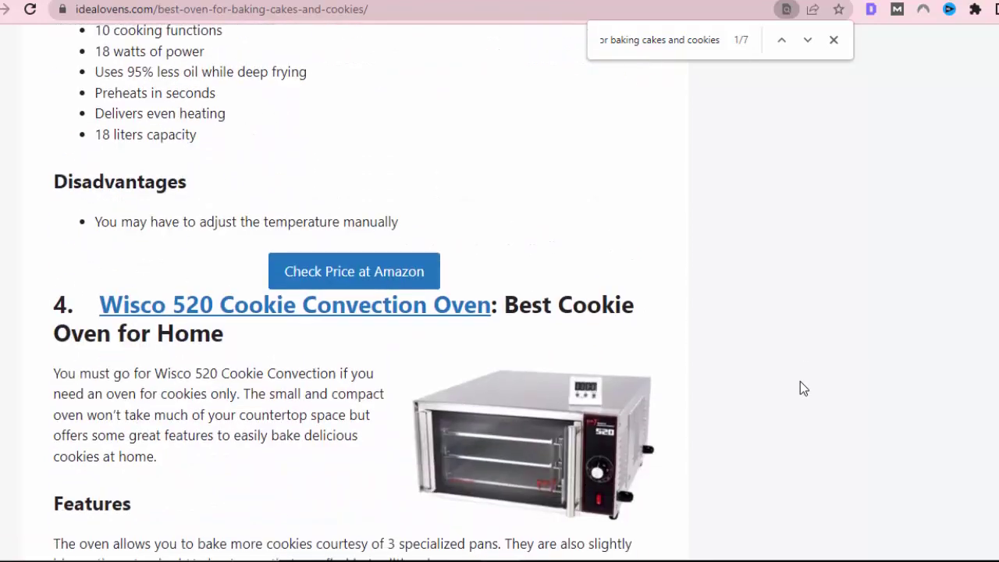
scroll(807, 380, "down", 18)
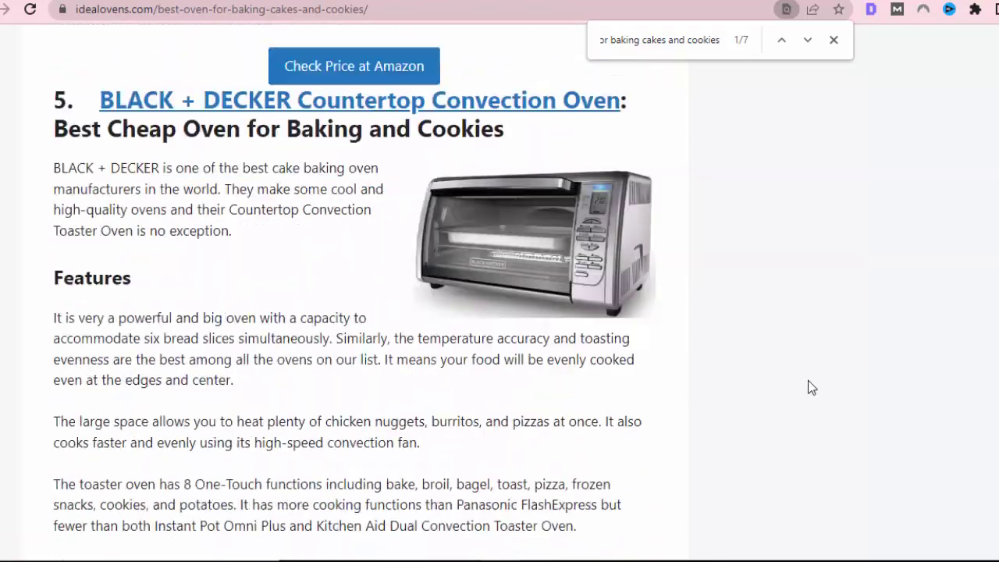
scroll(808, 380, "down", 17)
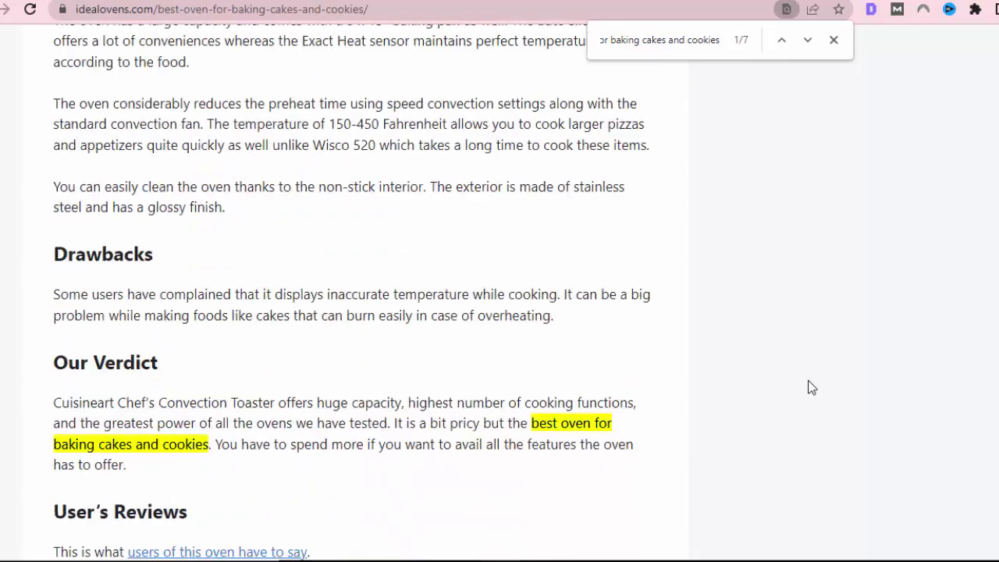
scroll(808, 380, "up", 6)
scroll(253, 351, "up", 10)
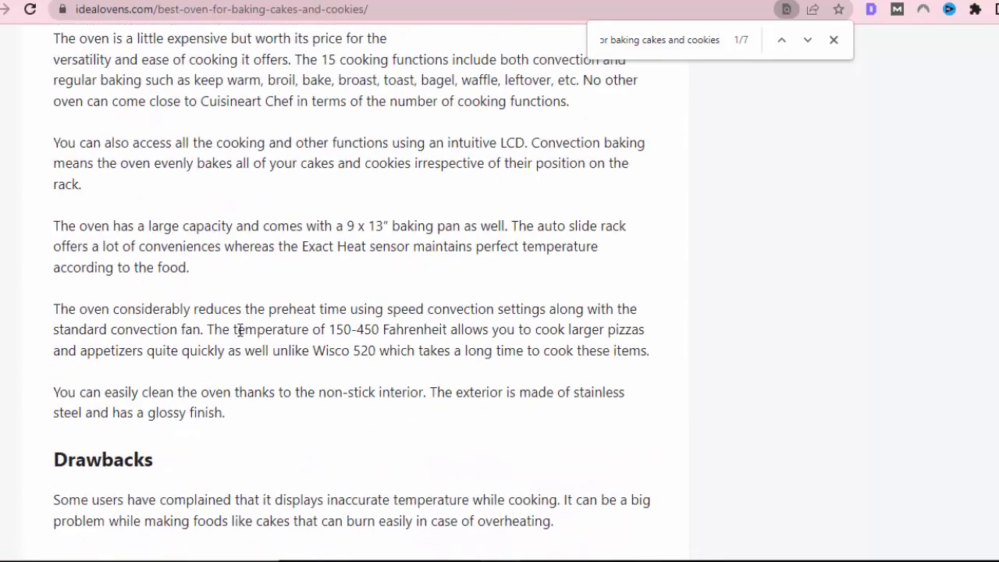
scroll(60, 313, "down", 4)
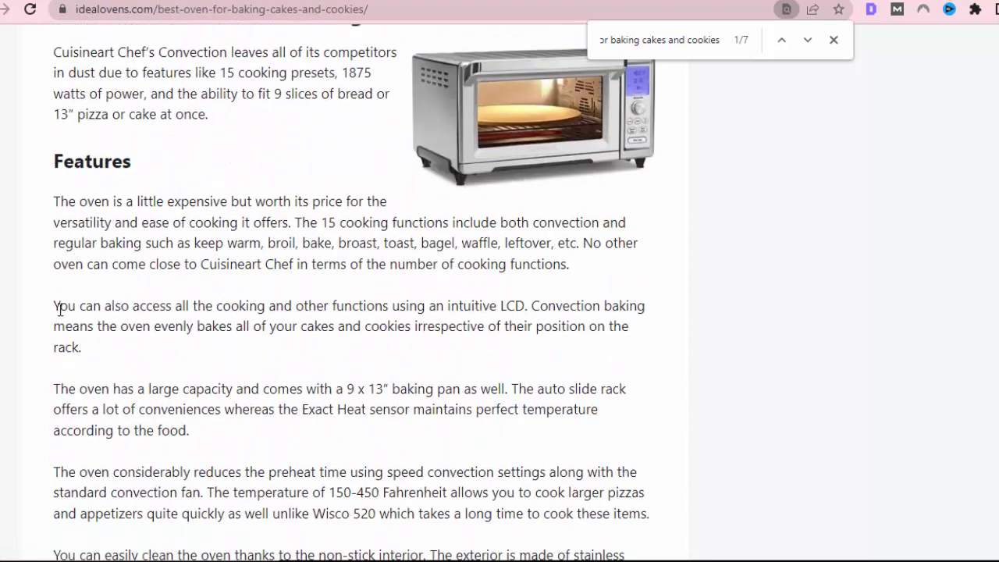
scroll(459, 294, "down", 5)
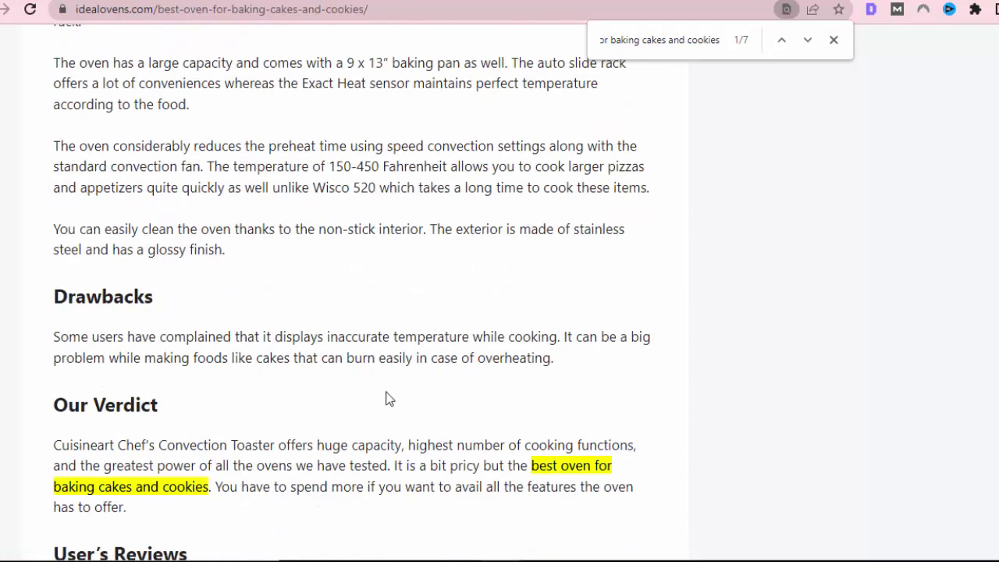
scroll(508, 408, "down", 2)
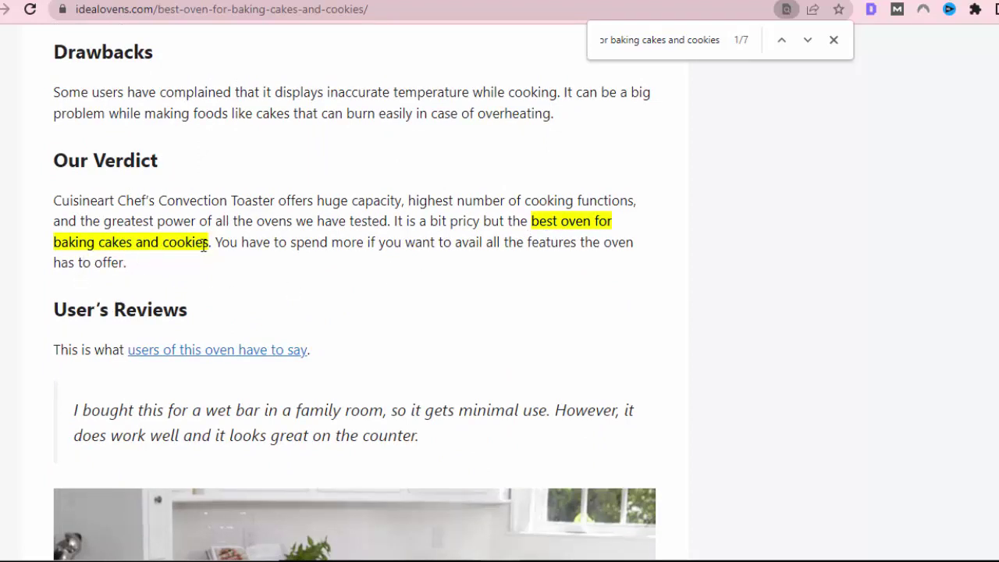
Examine the rest of the article, from the DAWAD Air Fryer section to Final Thoughts, for the highlighted targeted keyword
scroll(319, 277, "down", 14)
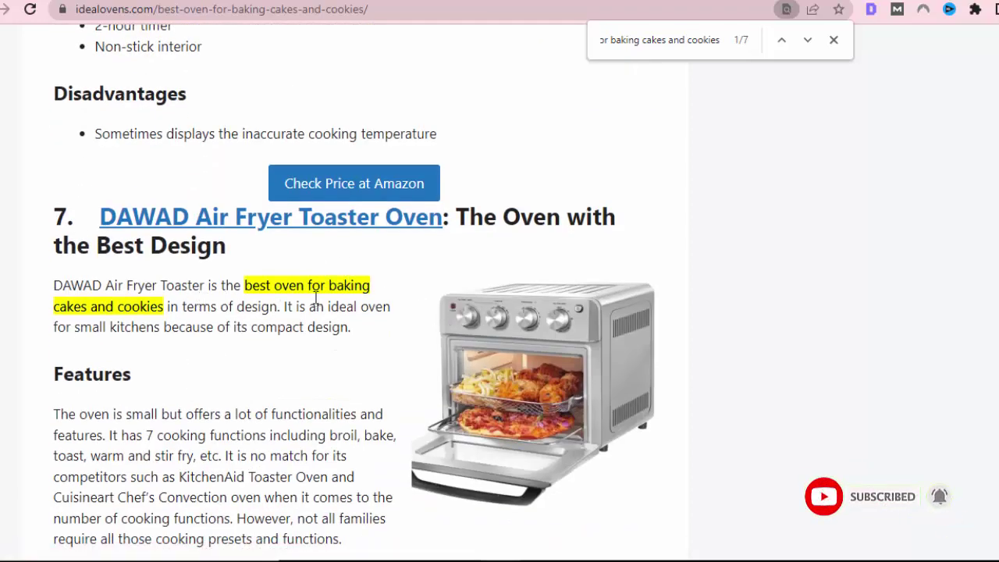
scroll(355, 305, "down", 15)
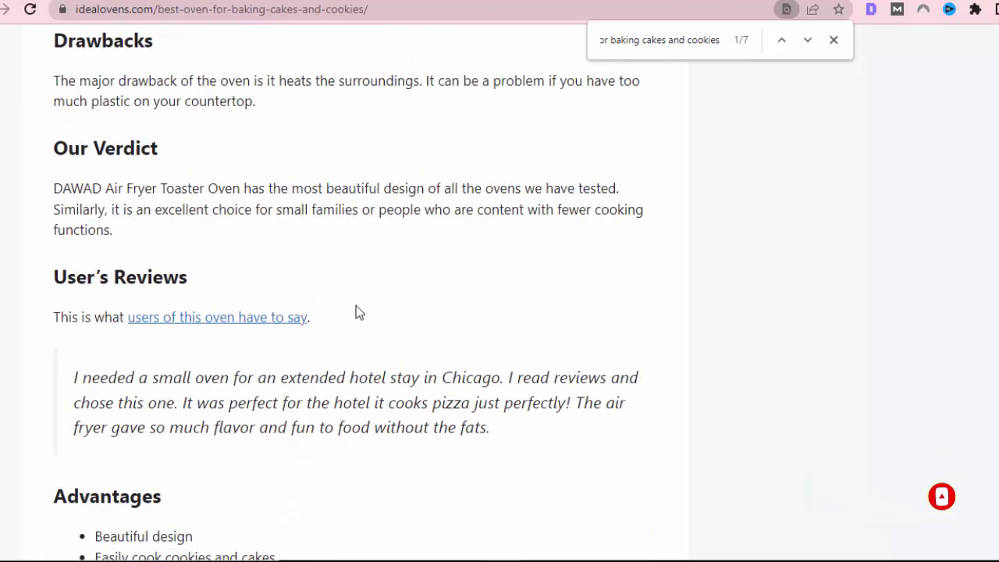
scroll(356, 312, "down", 15)
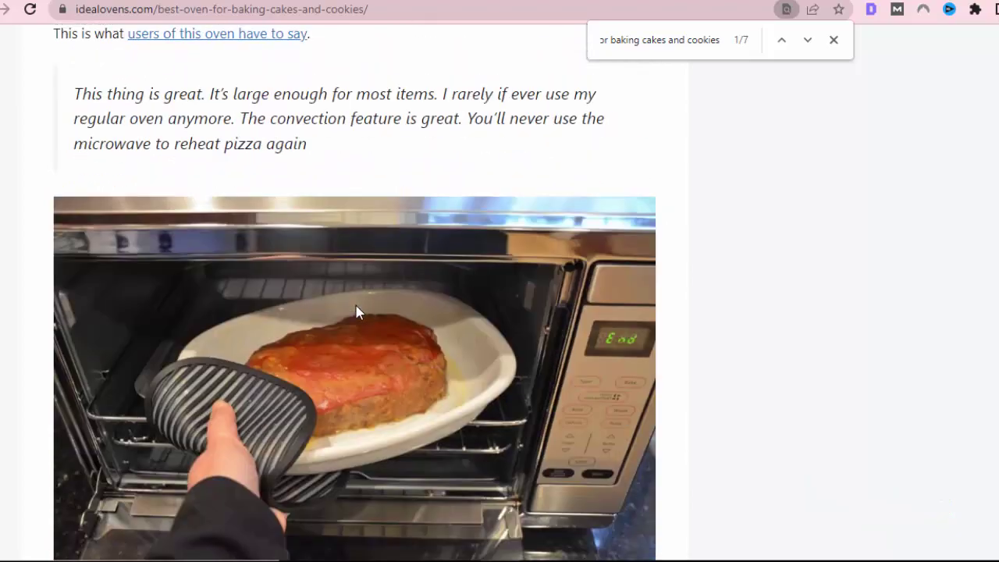
scroll(356, 305, "down", 15)
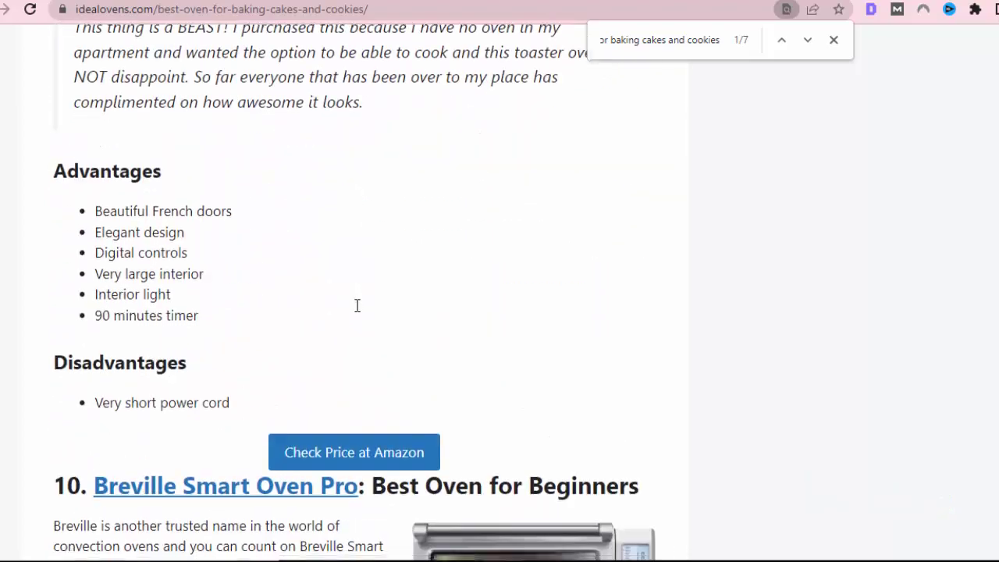
scroll(357, 305, "down", 8)
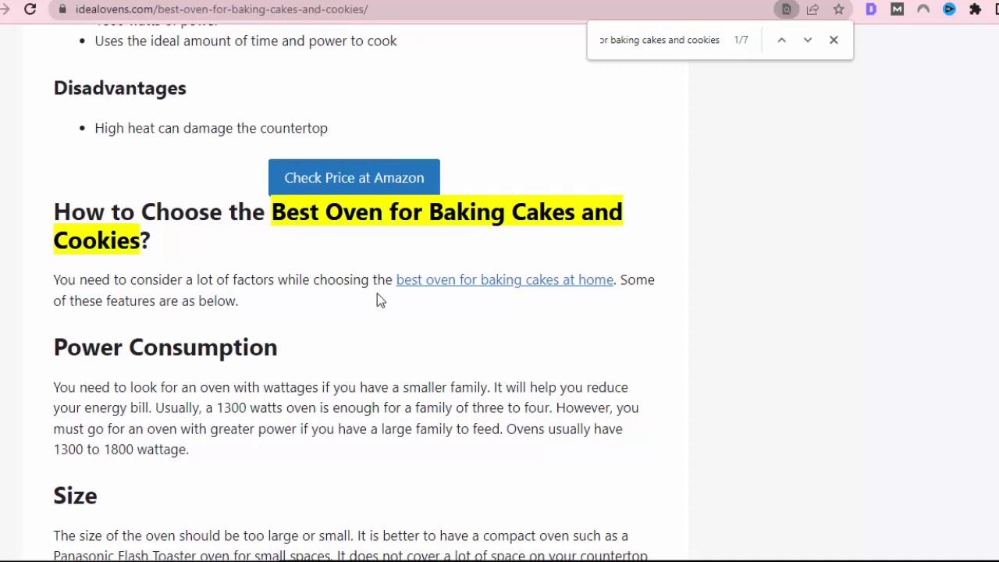
scroll(377, 292, "down", 6)
scroll(373, 290, "down", 10)
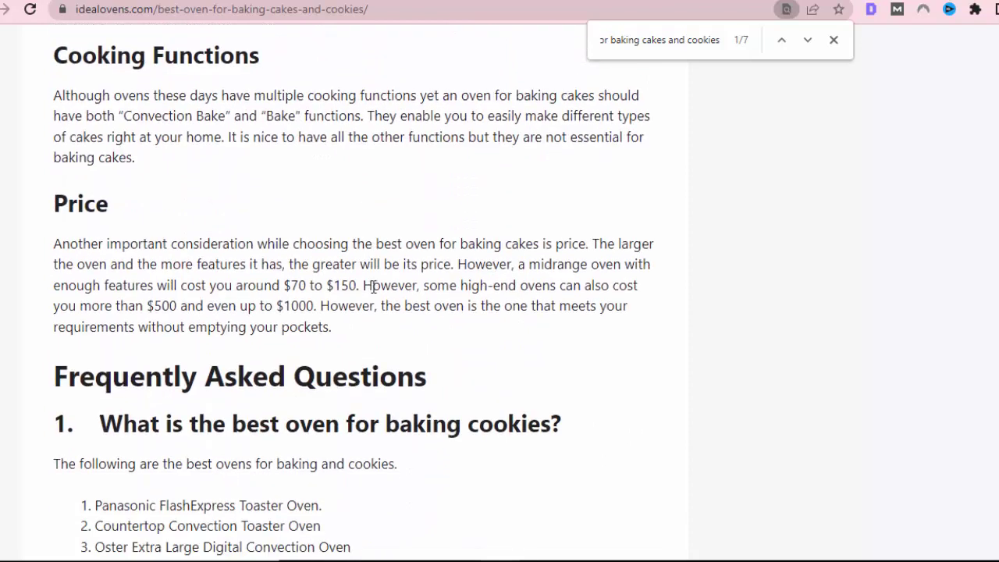
scroll(372, 291, "down", 1)
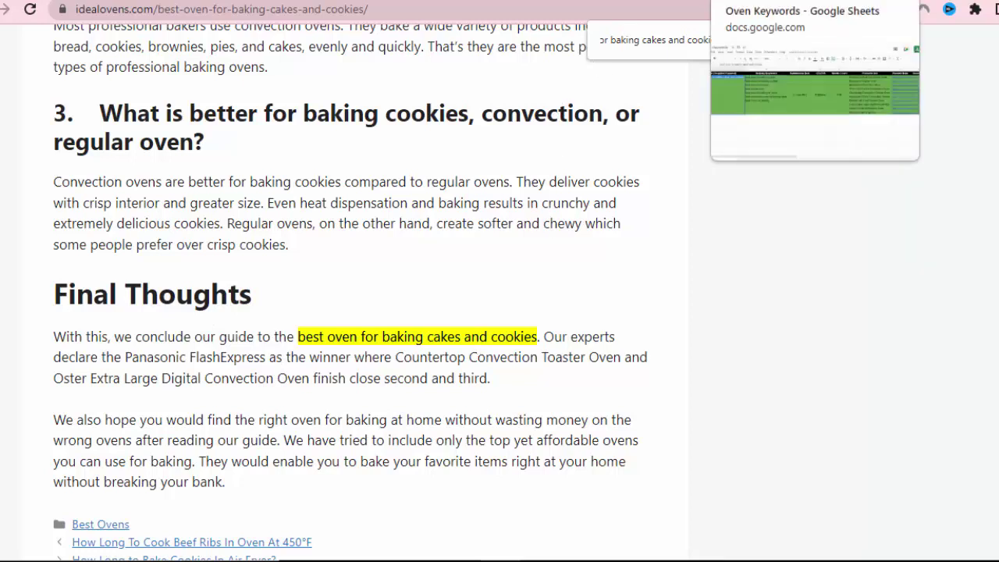
Check the article's words count in the Oven Keywords spreadsheet, and return to the article
left_click(780, 0)
left_click(611, 248)
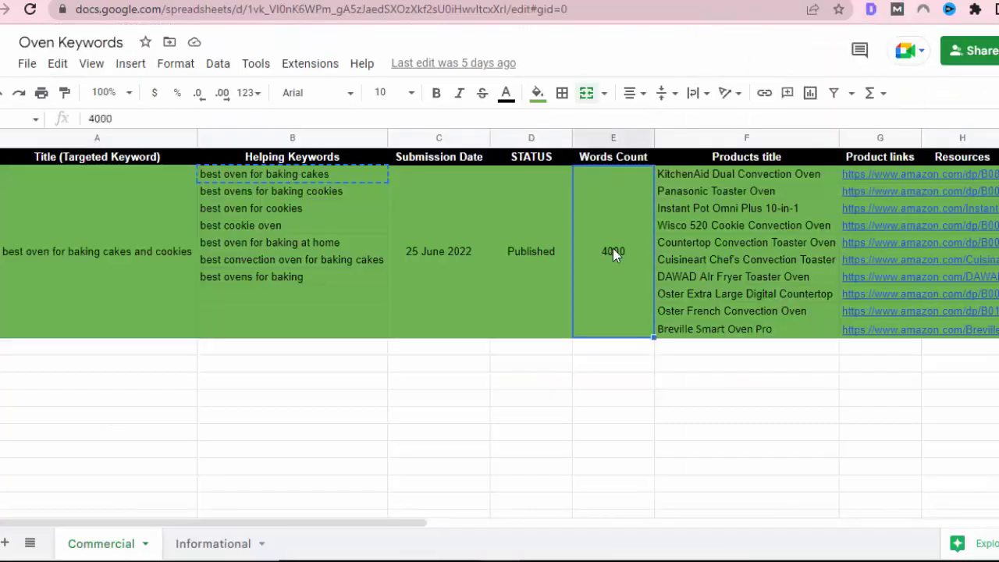
left_click(702, 0)
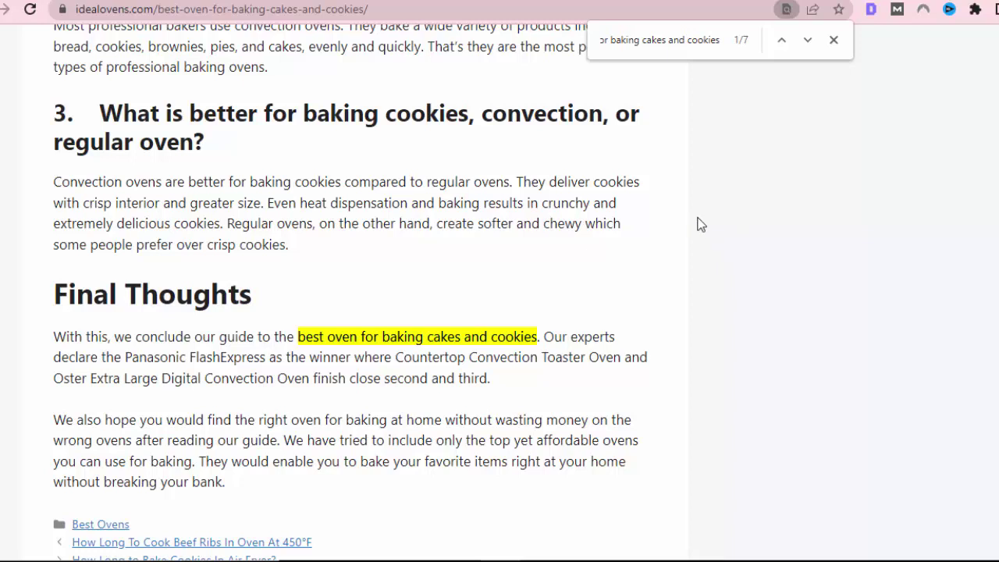
Close the page search, return to the article's beginning and clear the title selection
left_click(833, 41)
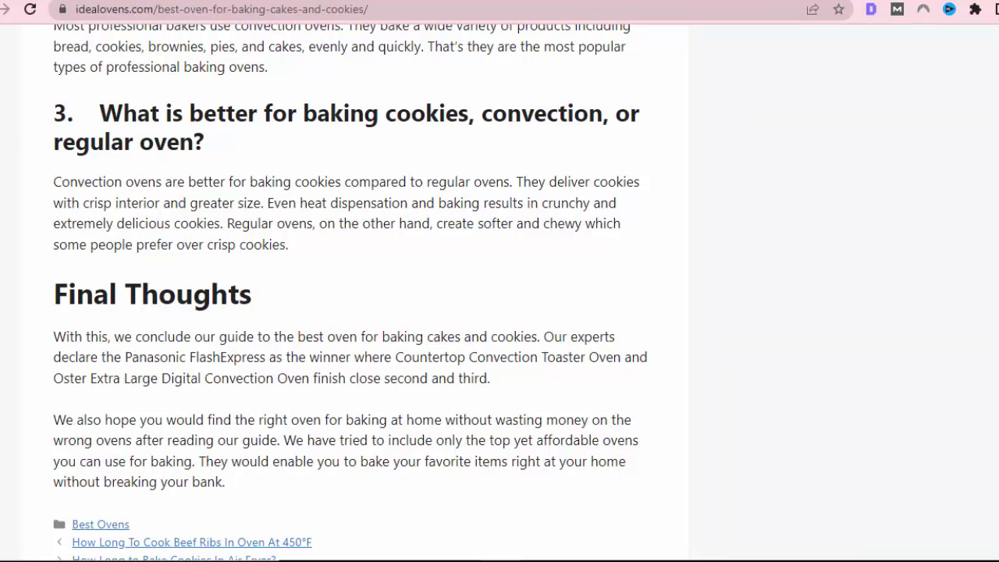
scroll(351, 296, "up", 20)
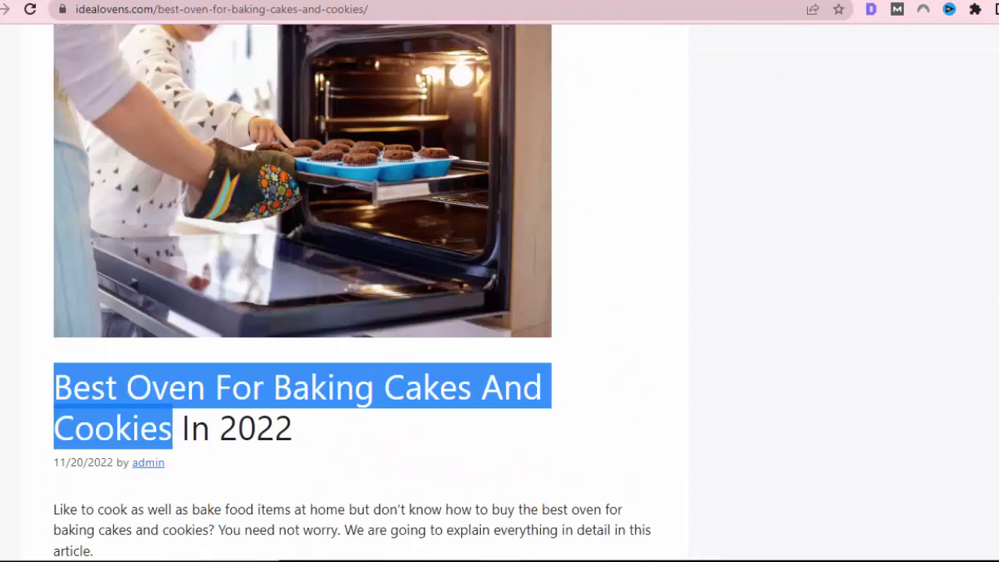
scroll(979, 113, "up", 2)
left_click(811, 274)
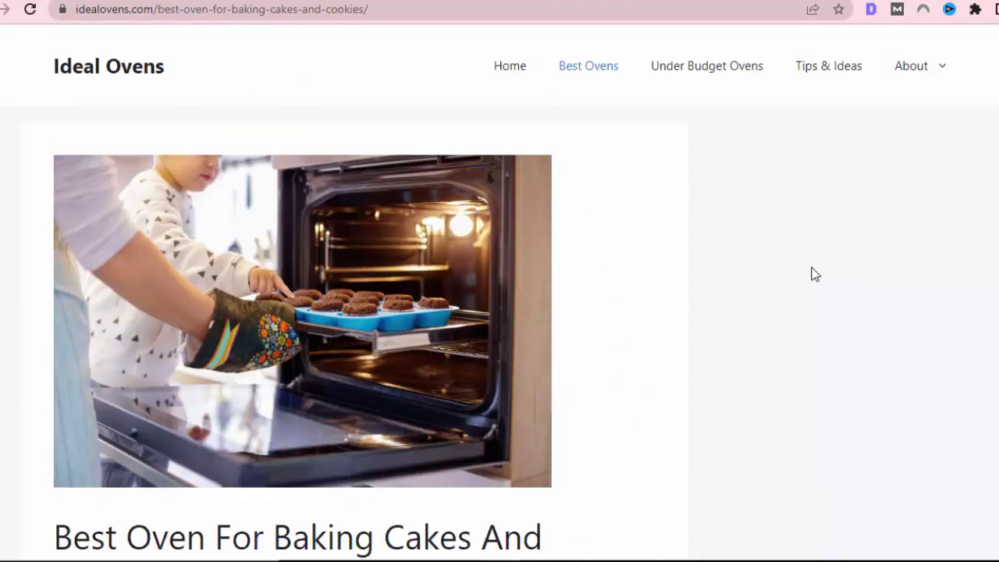
Search the article again for "best oven for baking cakes and cookies" and check its total matches, title and first paragraph
key("ctrl+f")
key("ctrl+c")
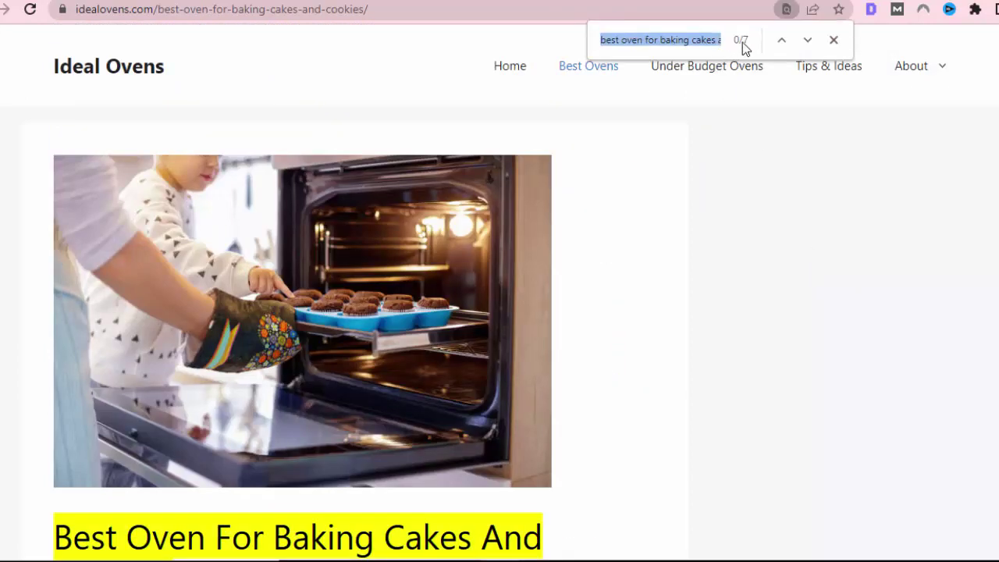
scroll(663, 368, "down", 2)
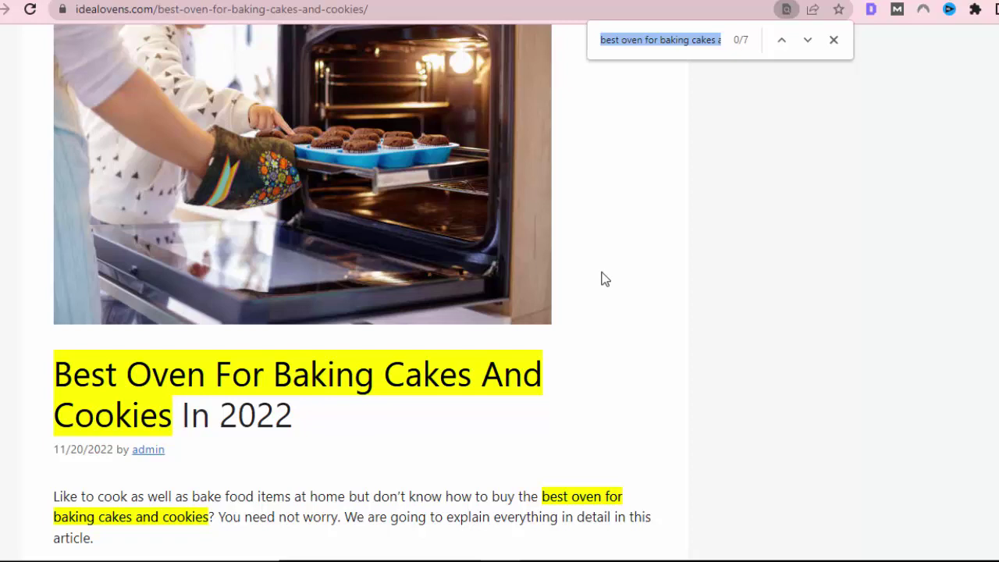
scroll(613, 278, "down", 3)
scroll(616, 309, "down", 3)
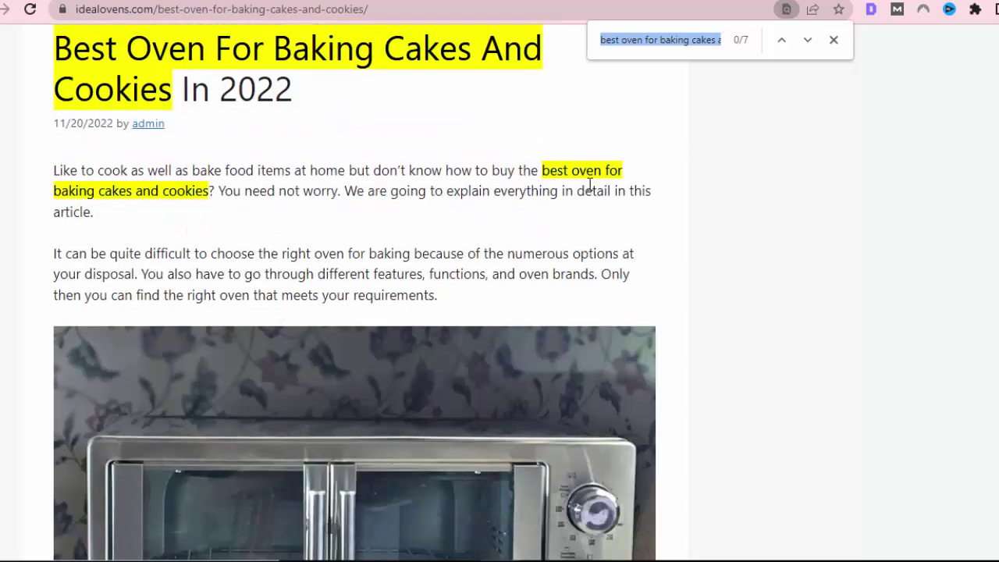
scroll(741, 232, "up", 3)
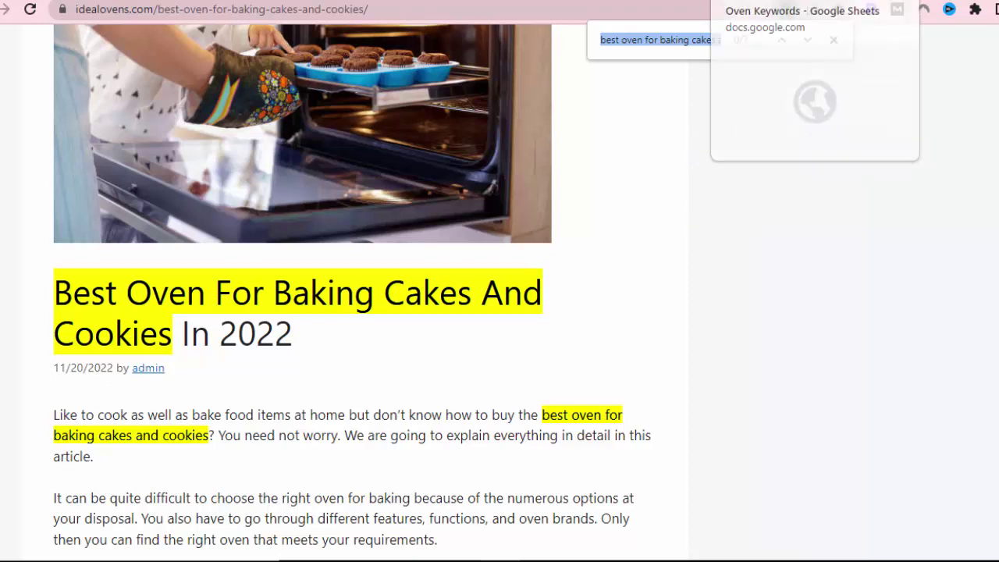
Switch to the Oven Keywords spreadsheet and go through the targeted keyword and the helping keywords down to "best oven for baking at home"
left_click(777, 2)
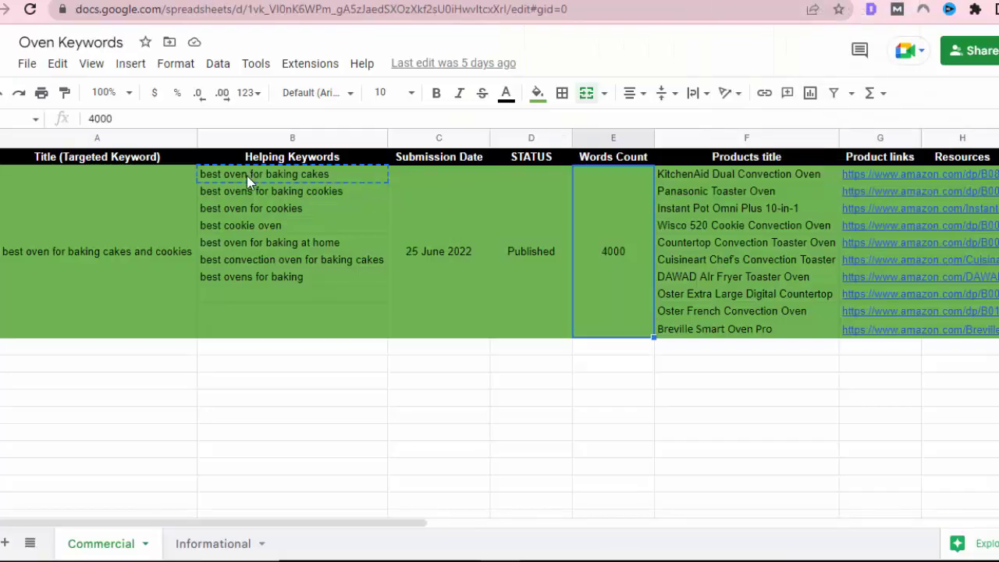
left_click(250, 242)
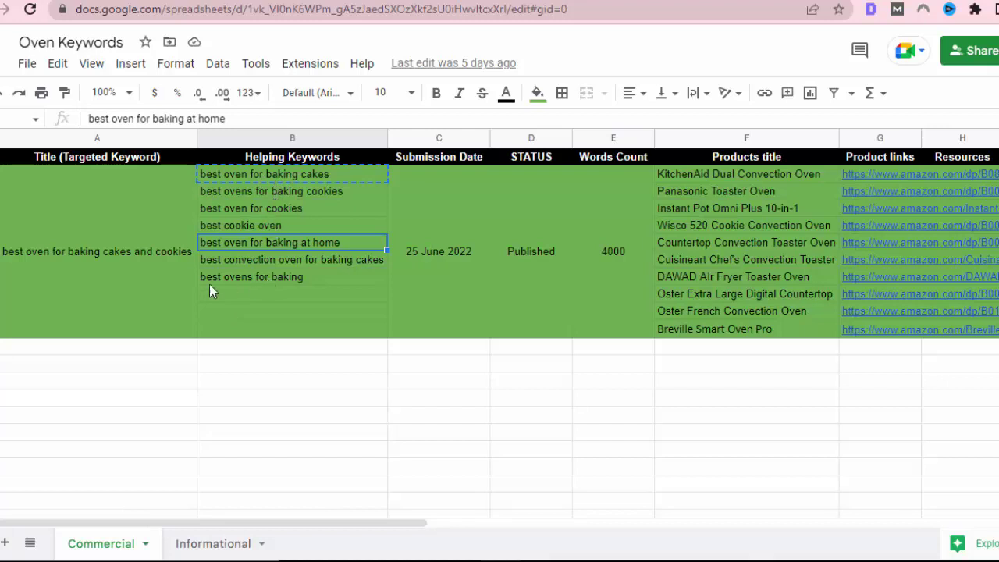
left_click(120, 262)
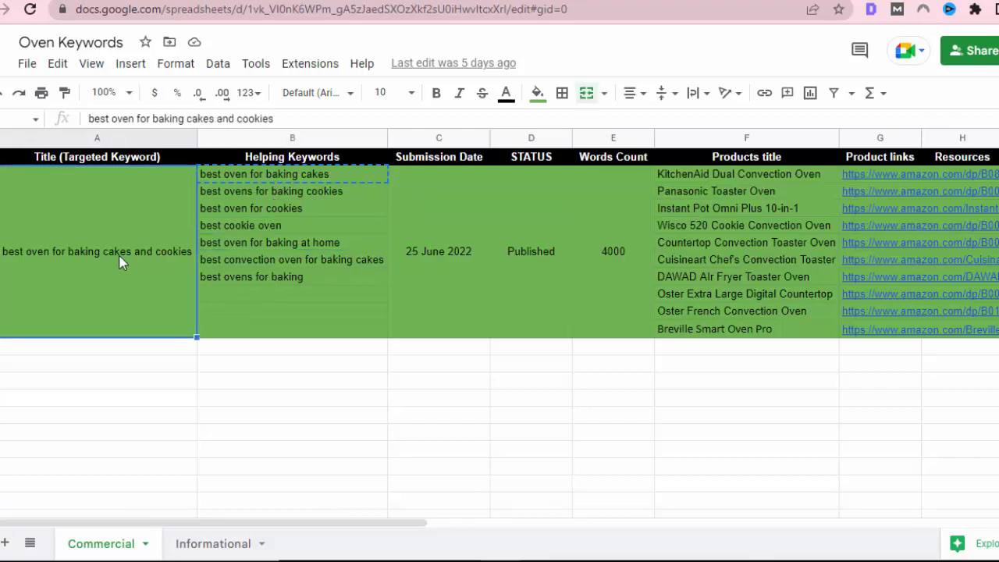
left_click(241, 177)
left_click(242, 191)
left_click(238, 208)
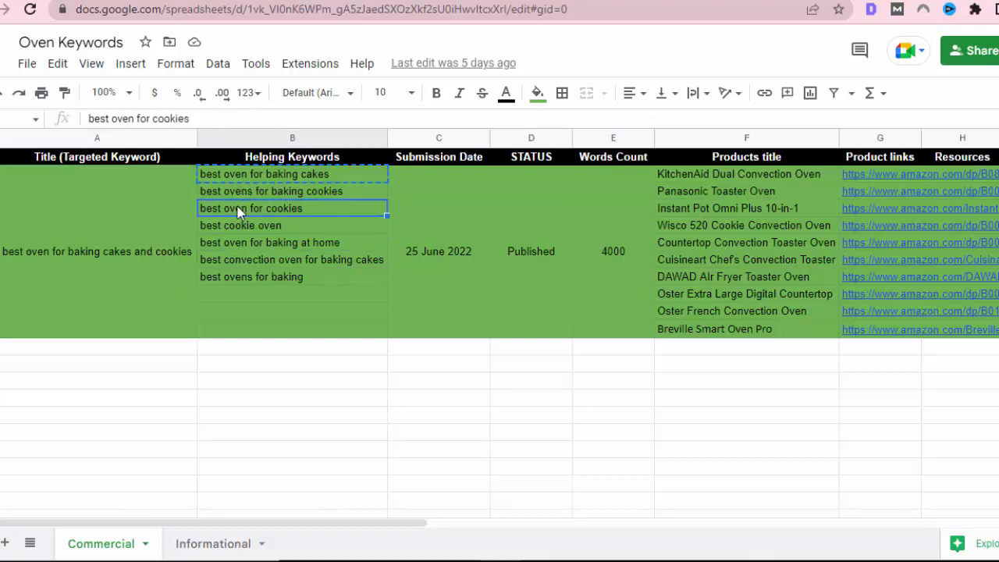
left_click(243, 228)
left_click(241, 246)
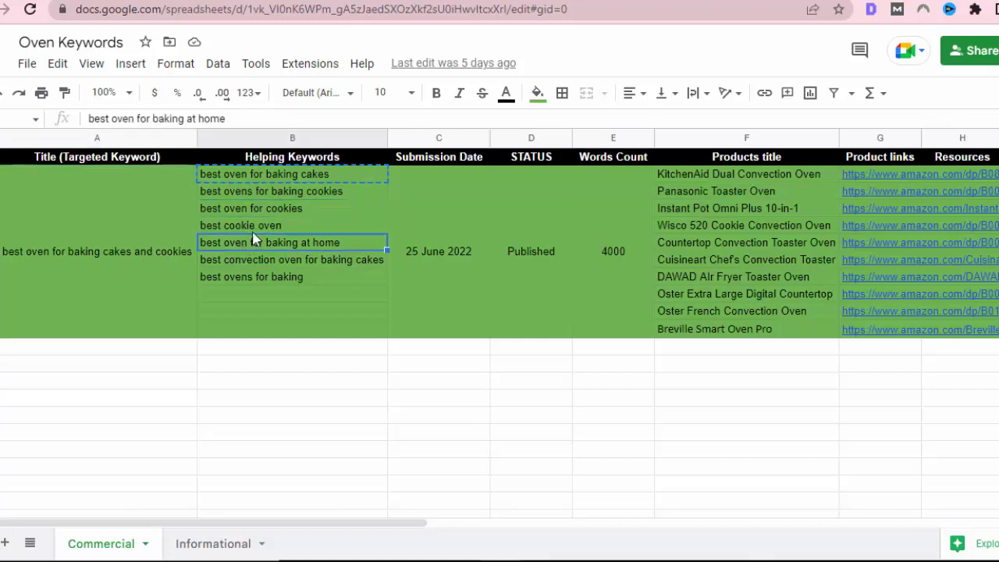
Compare the targeted keyword with the full list of helping keywords, and select the helping keyword "best oven for baking cakes"
left_click(136, 255)
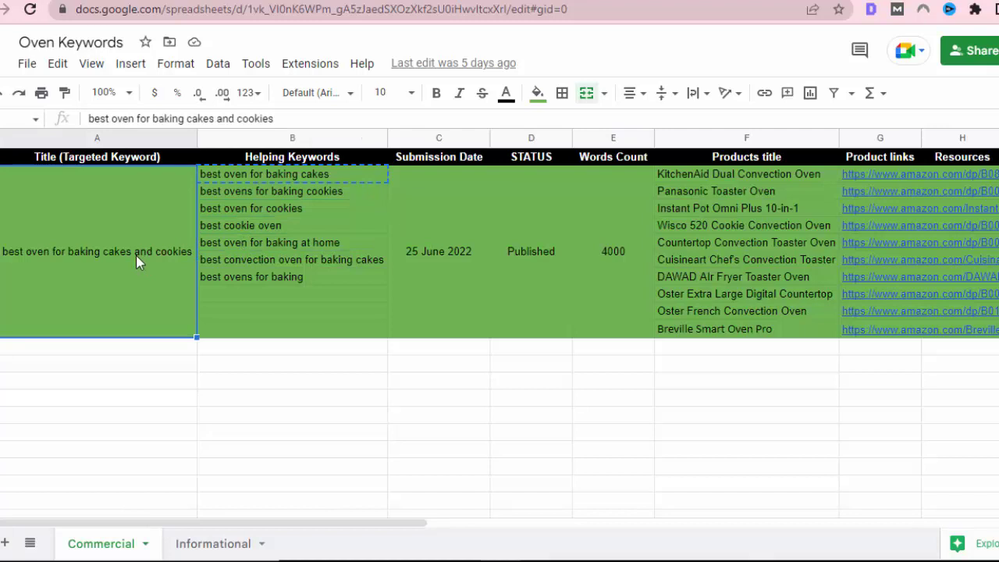
left_click_drag(240, 281, 245, 173)
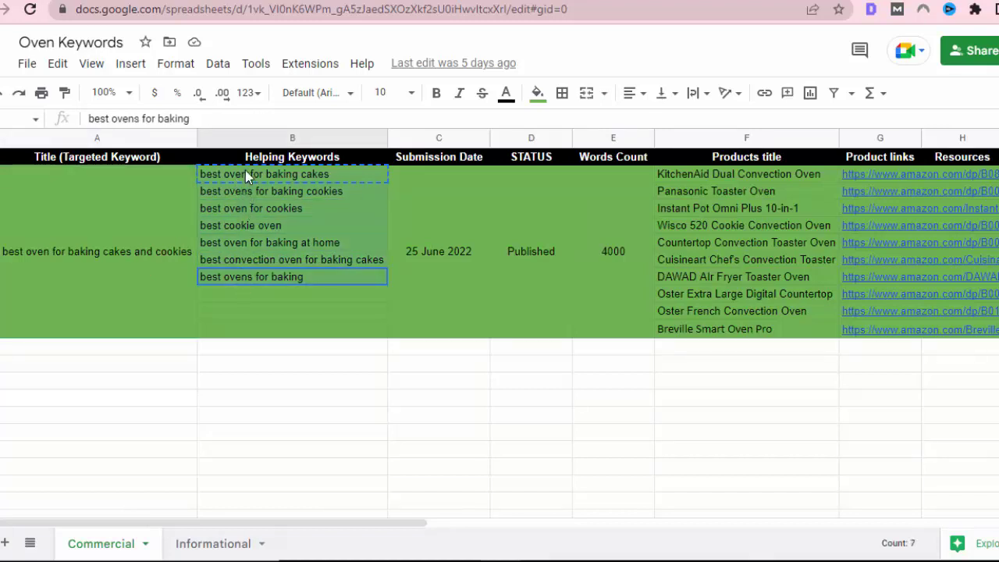
left_click(267, 295)
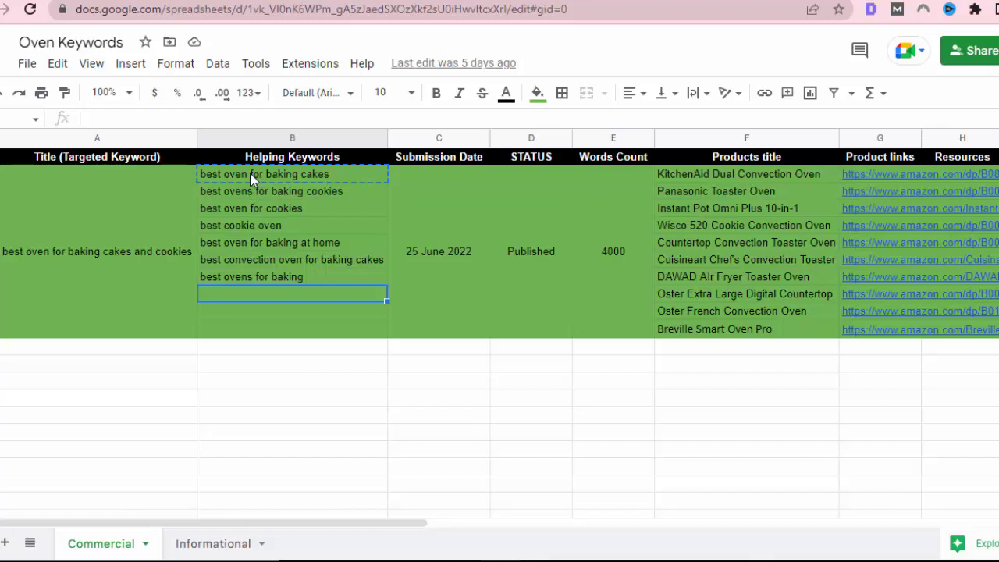
left_click(280, 176)
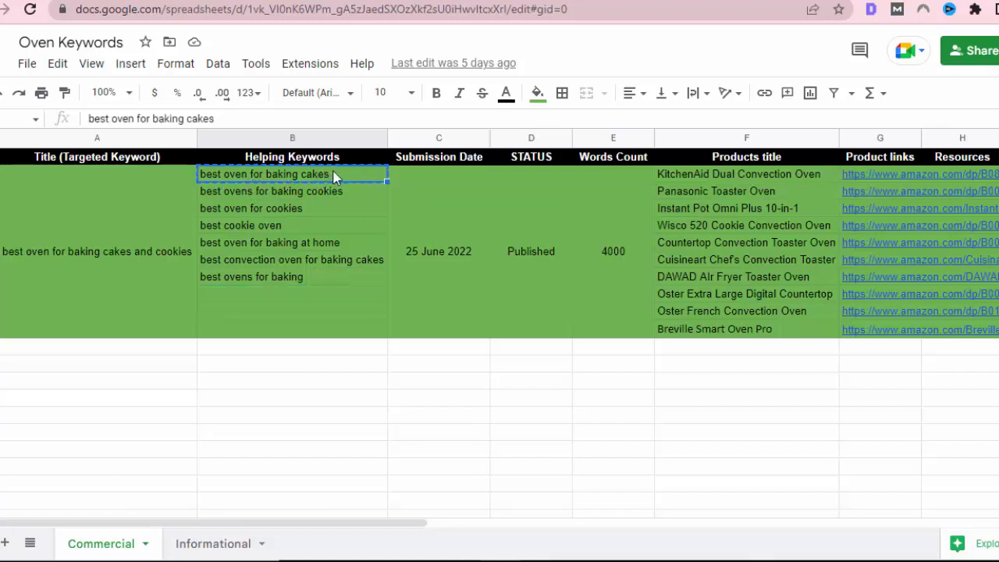
Switch to the oven article, search it for "best oven for baking cakes" and compare that phrase with the full keyword in the title
left_click(705, 0)
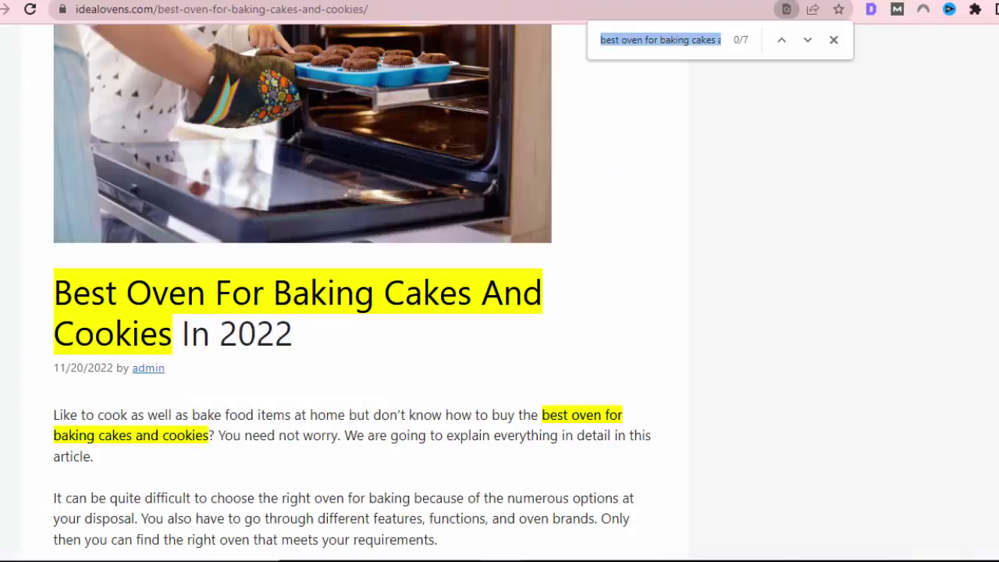
key("ctrl+v")
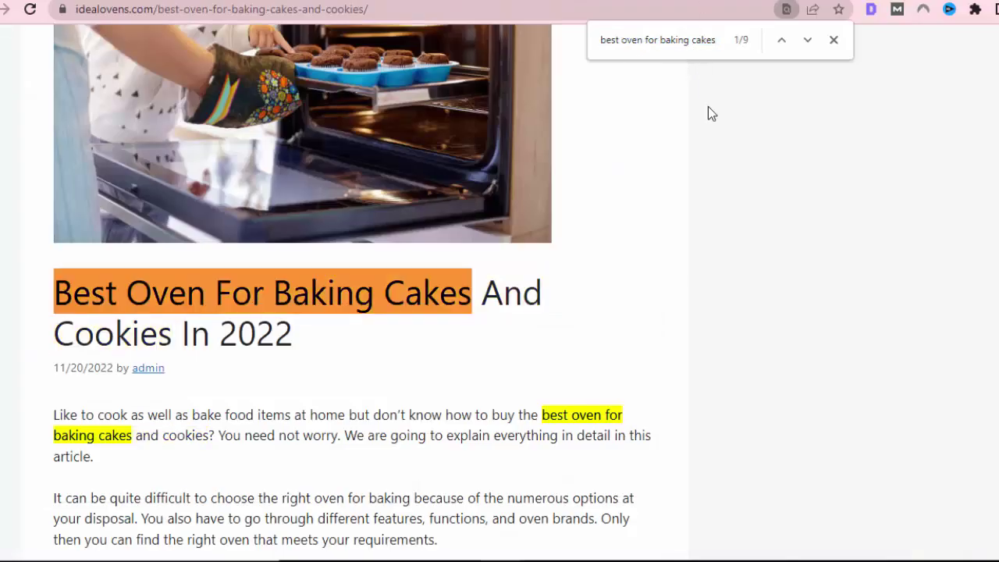
scroll(718, 242, "down", 1)
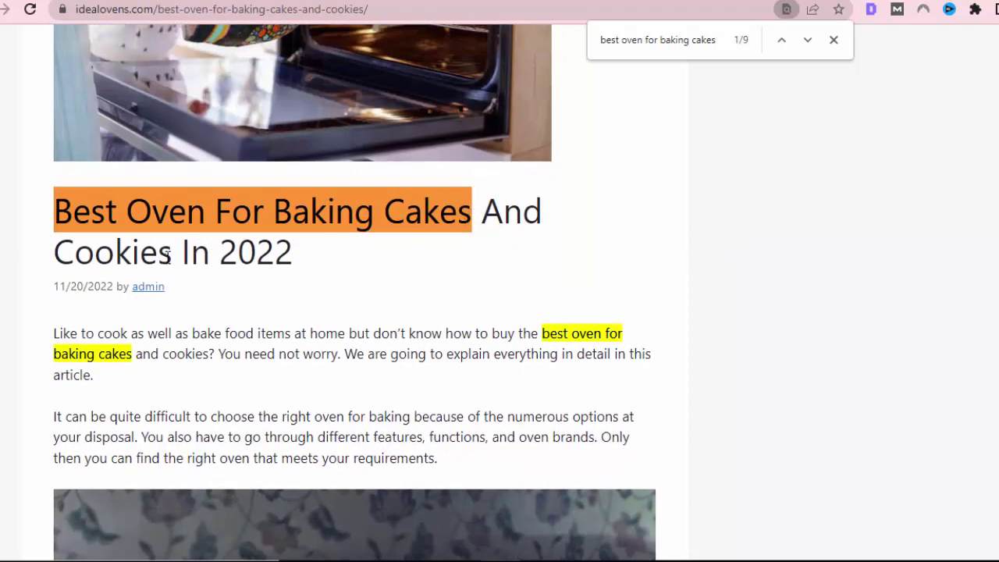
left_click_drag(167, 263, 40, 221)
left_click(349, 226)
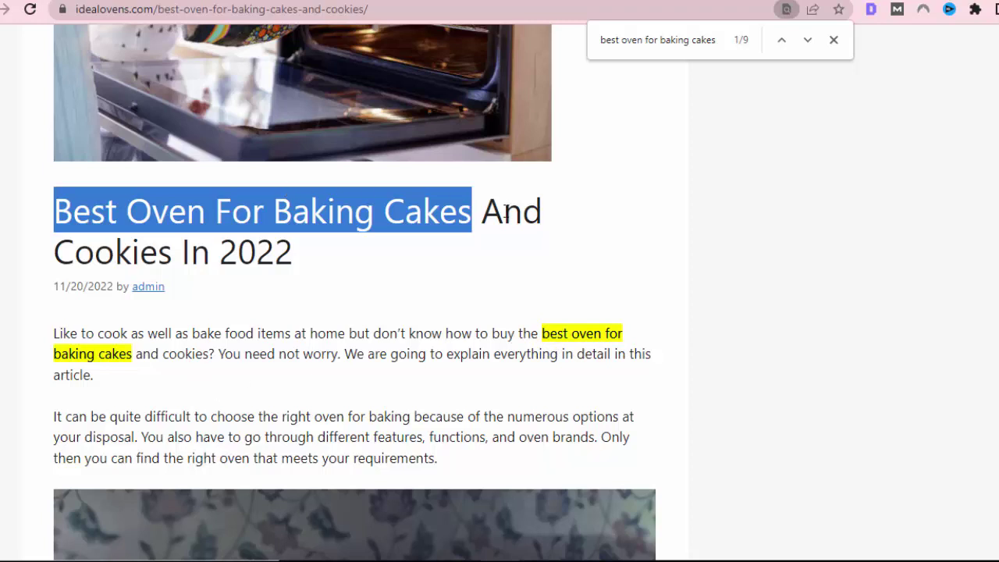
left_click_drag(172, 257, 52, 210)
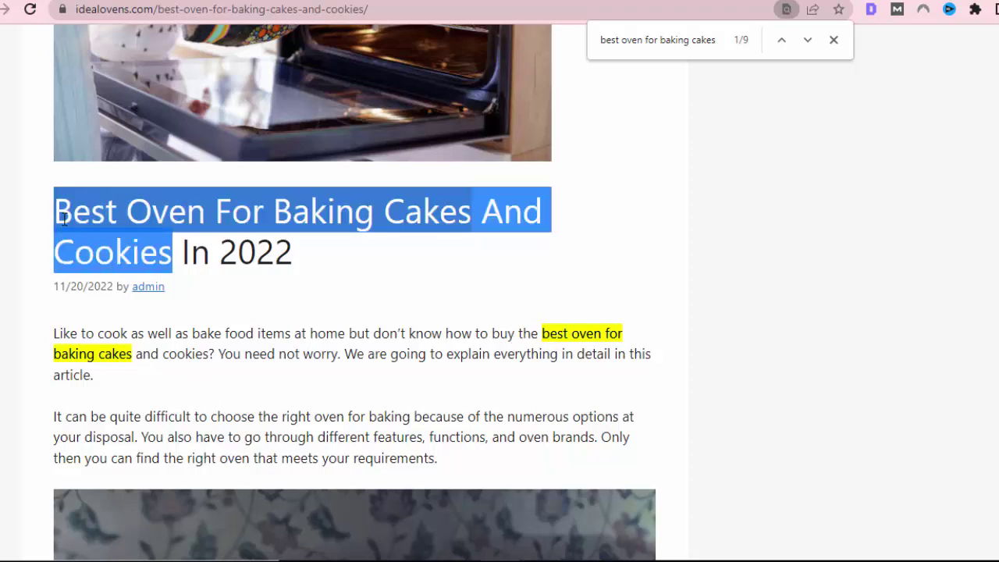
left_click(114, 208)
left_click_drag(471, 213, 54, 223)
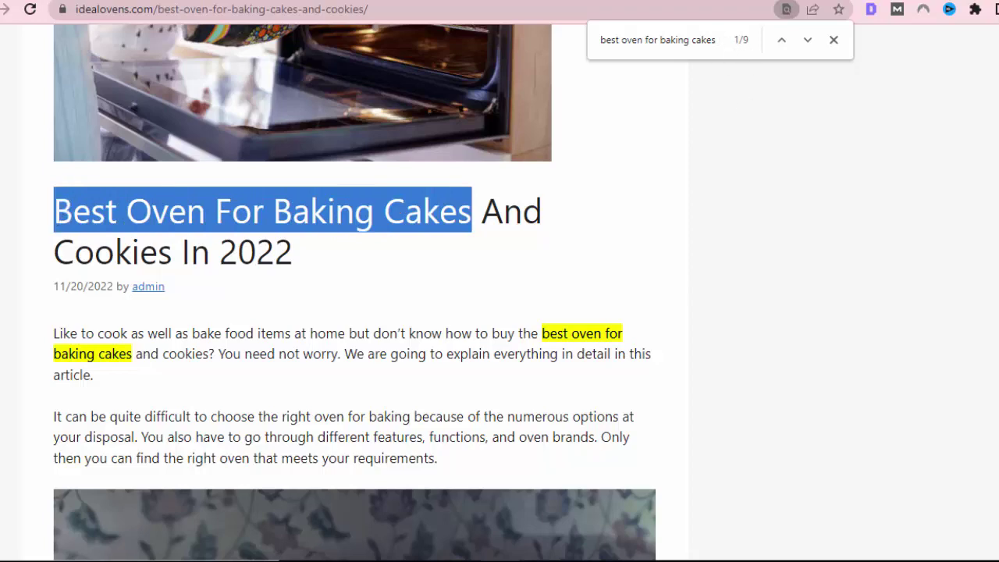
Check the highlighted keyword in the product reviews and the "How to Choose" section, selecting the link text "best oven for baking cakes at home"
scroll(899, 273, "down", 15)
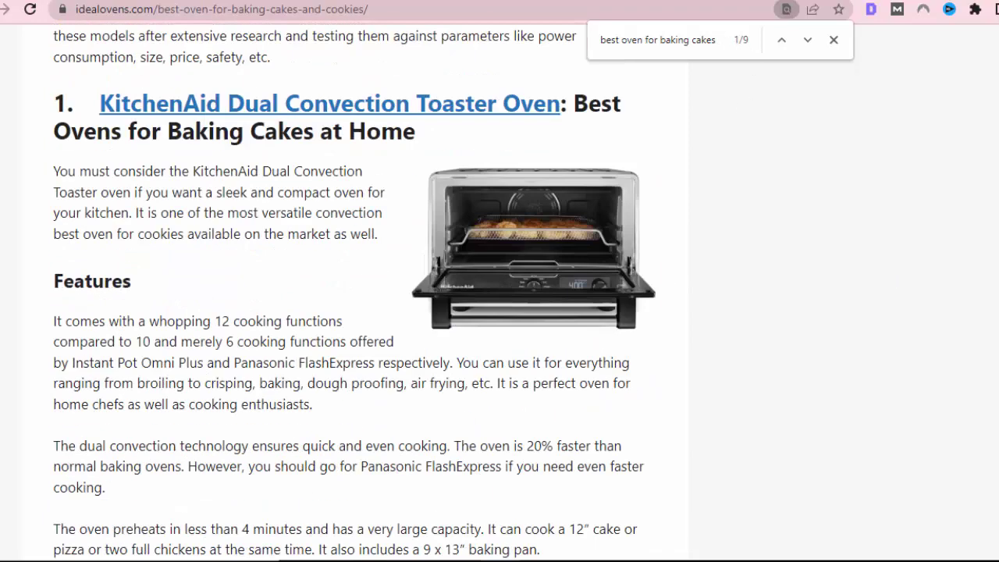
scroll(499, 312, "down", 20)
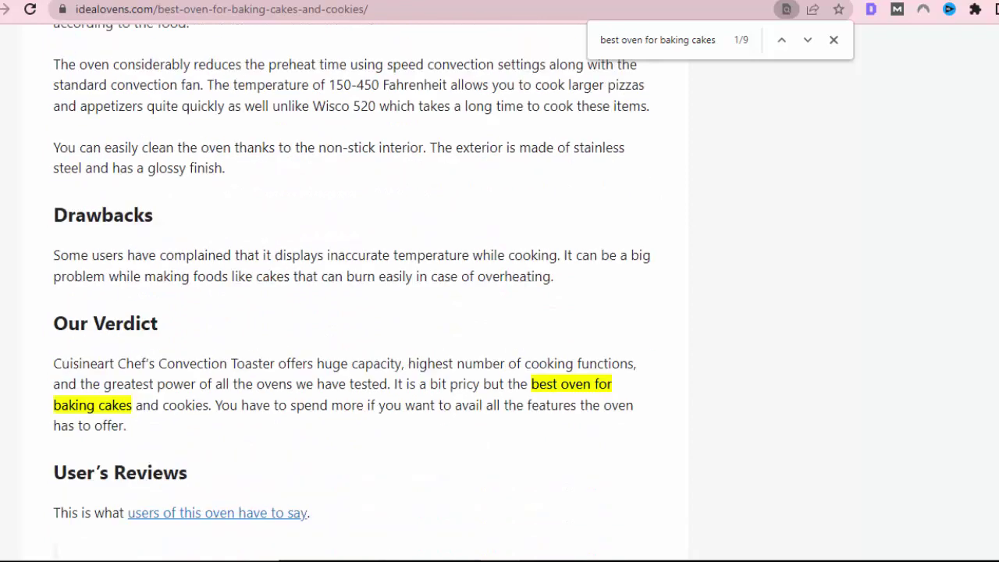
scroll(414, 546, "down", 15)
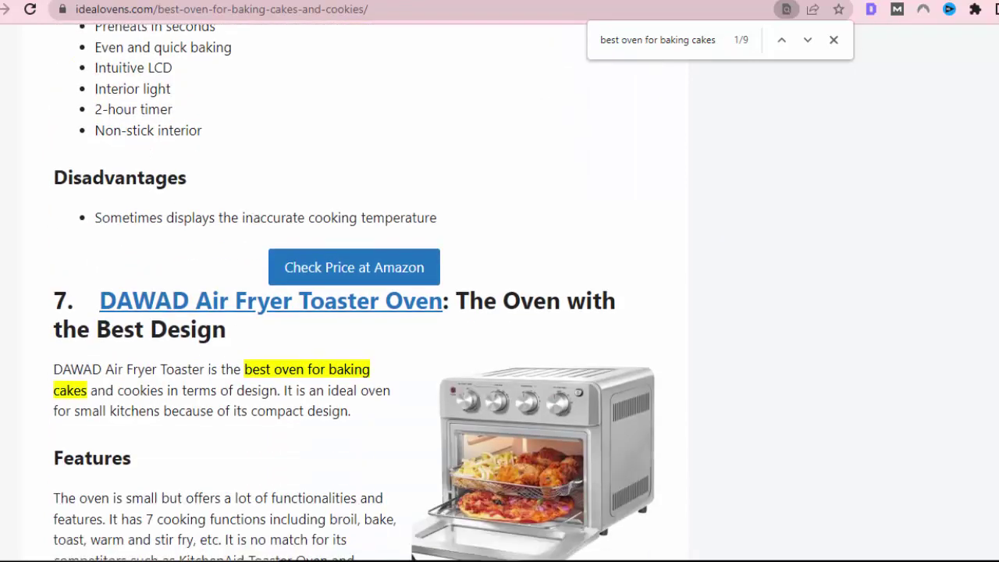
scroll(413, 546, "down", 15)
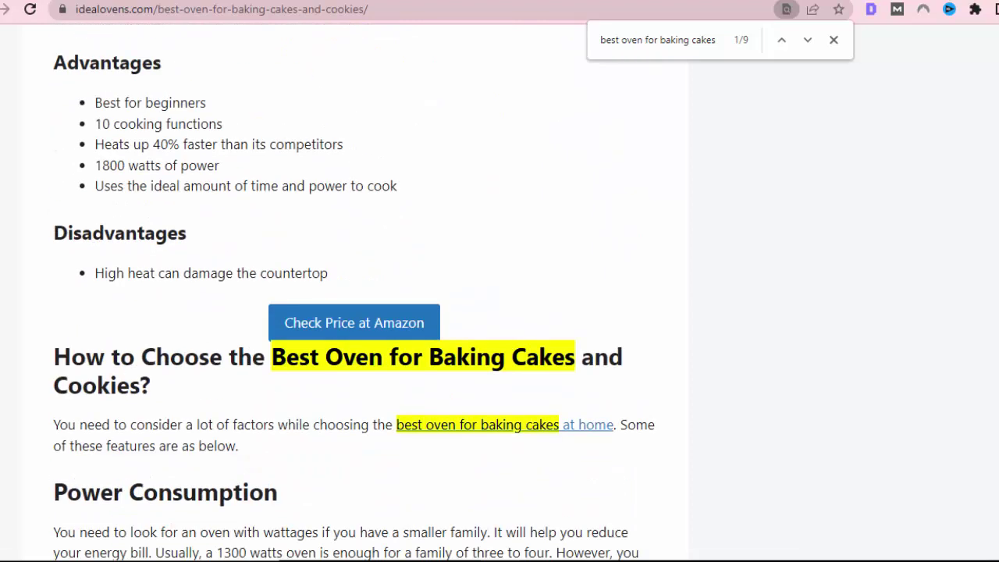
scroll(733, 378, "down", 1)
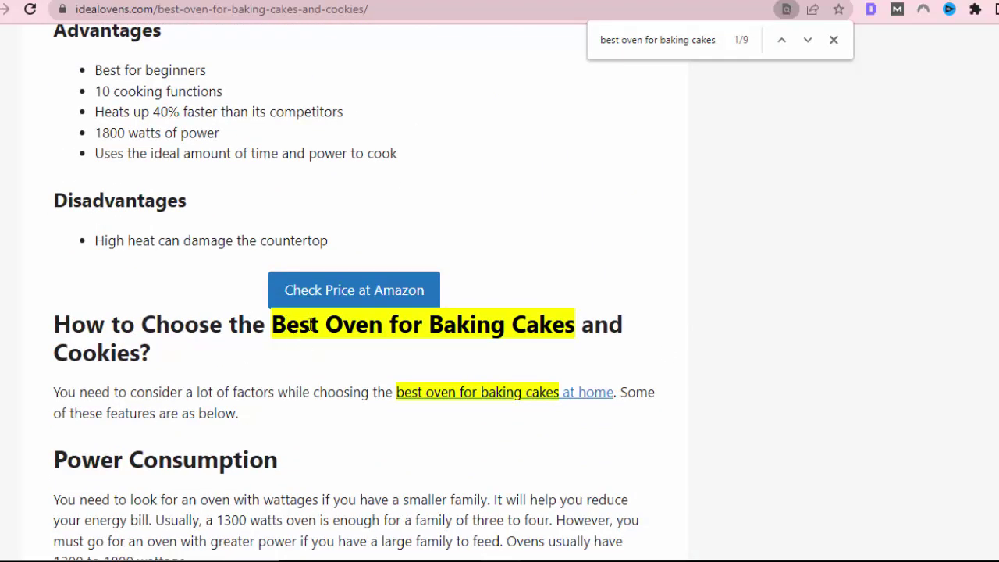
scroll(337, 315, "down", 1)
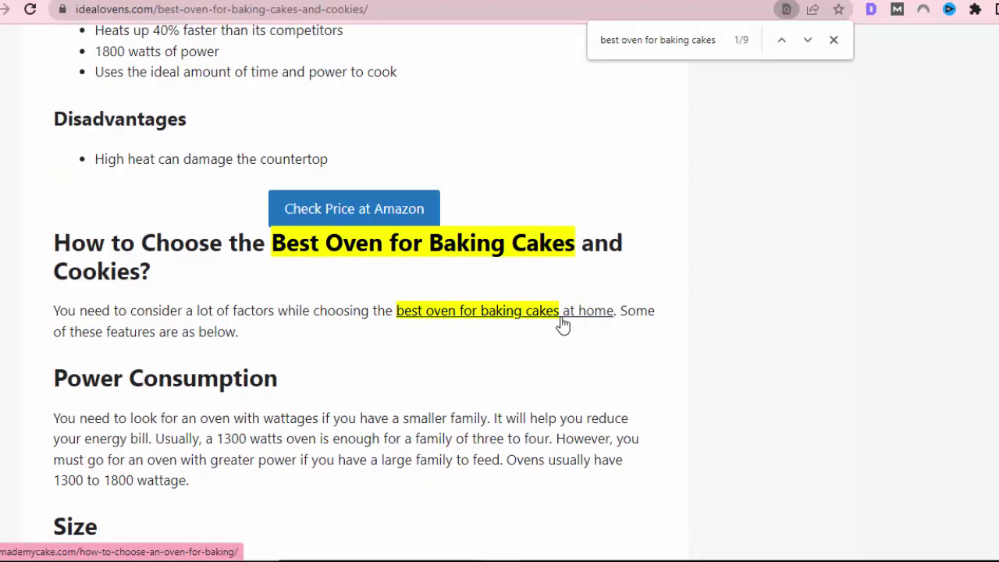
left_click_drag(618, 310, 396, 310)
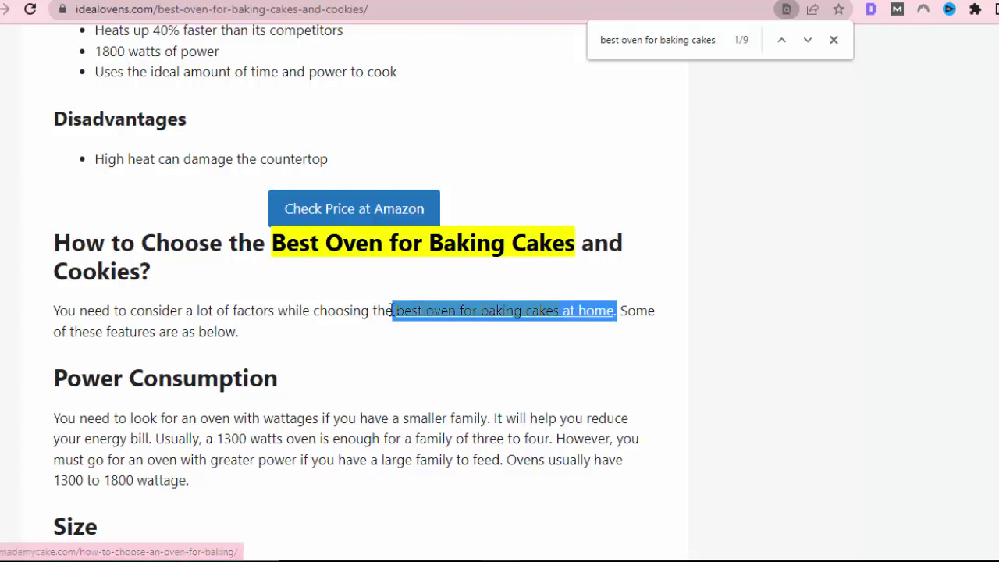
left_click(398, 327)
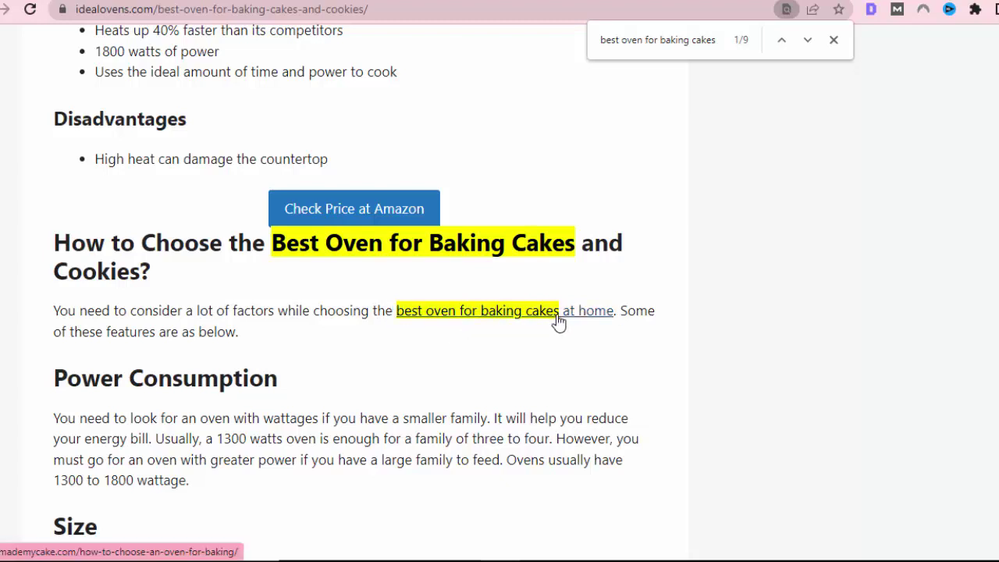
Check the remaining keyword matches from the Power Consumption section through Price to the Frequently Asked Questions
scroll(557, 323, "down", 6)
scroll(558, 324, "down", 3)
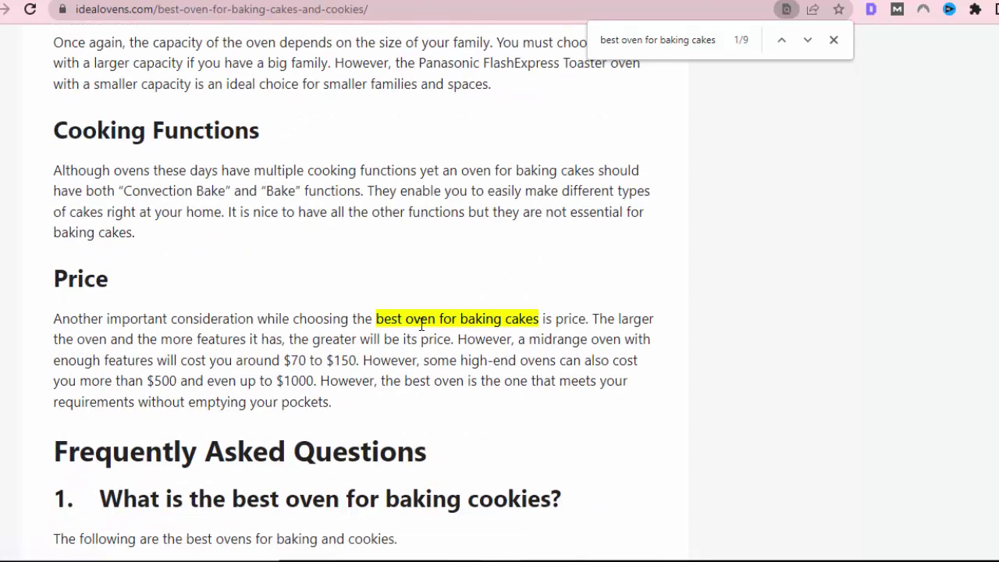
scroll(479, 324, "down", 4)
scroll(473, 335, "down", 1)
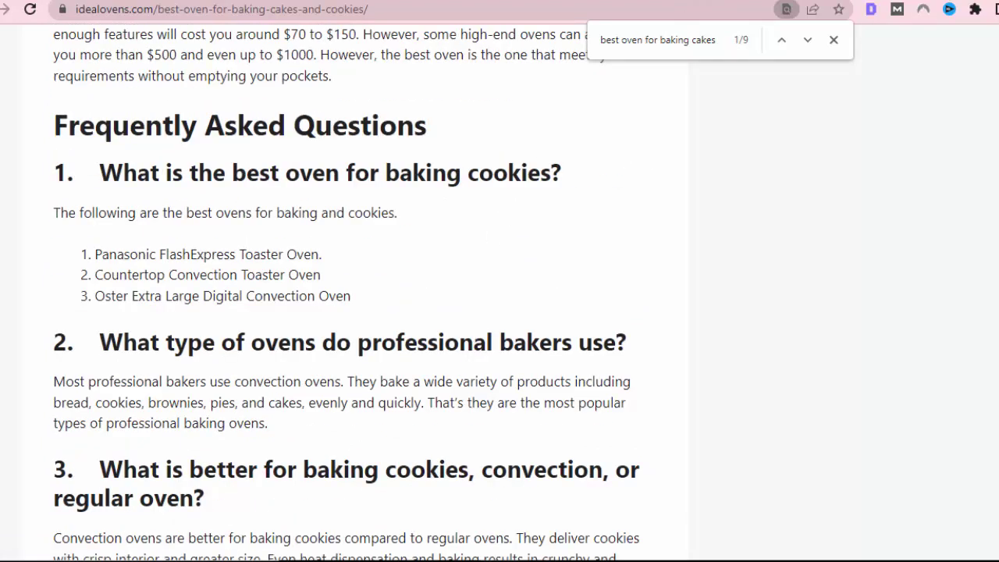
Copy the helping keyword "best ovens for baking cookies" from the Oven Keywords sheet and search the article for it
key("ctrl+Tab")
left_click(263, 191)
key("ctrl+c")
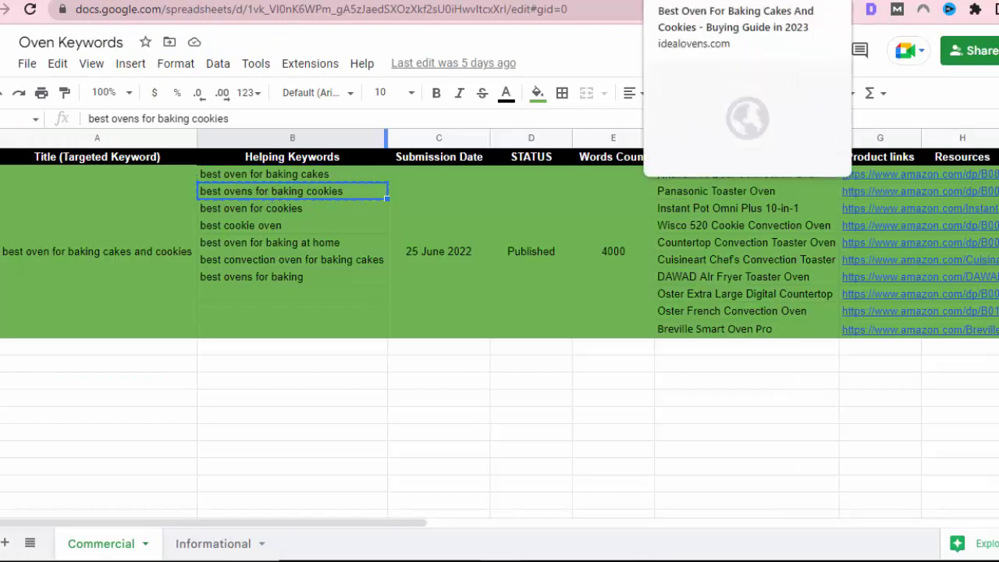
left_click(687, 1)
key("ctrl+f")
key("ctrl+v")
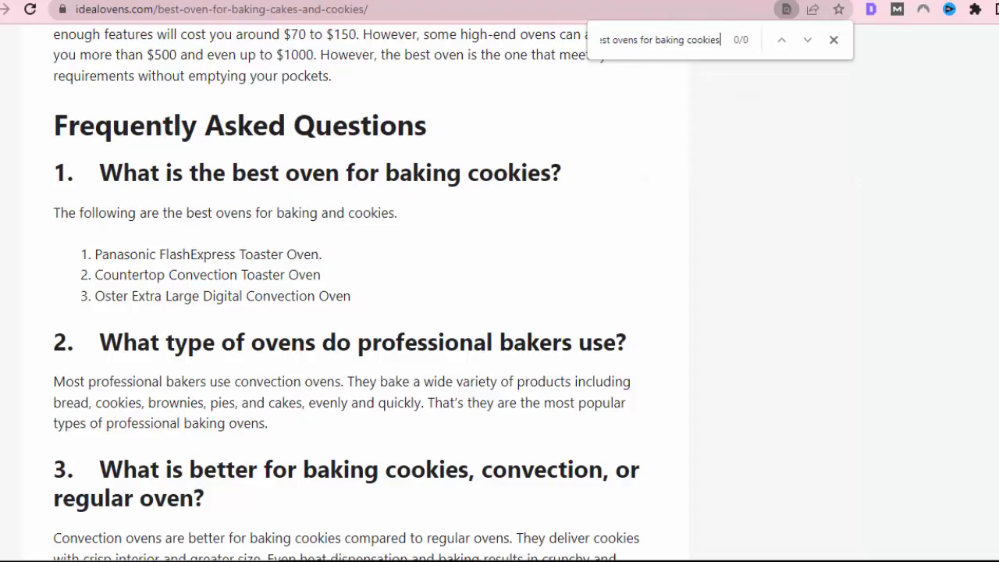
scroll(761, 251, "up", 1)
scroll(760, 251, "up", 3)
key("ctrl+f")
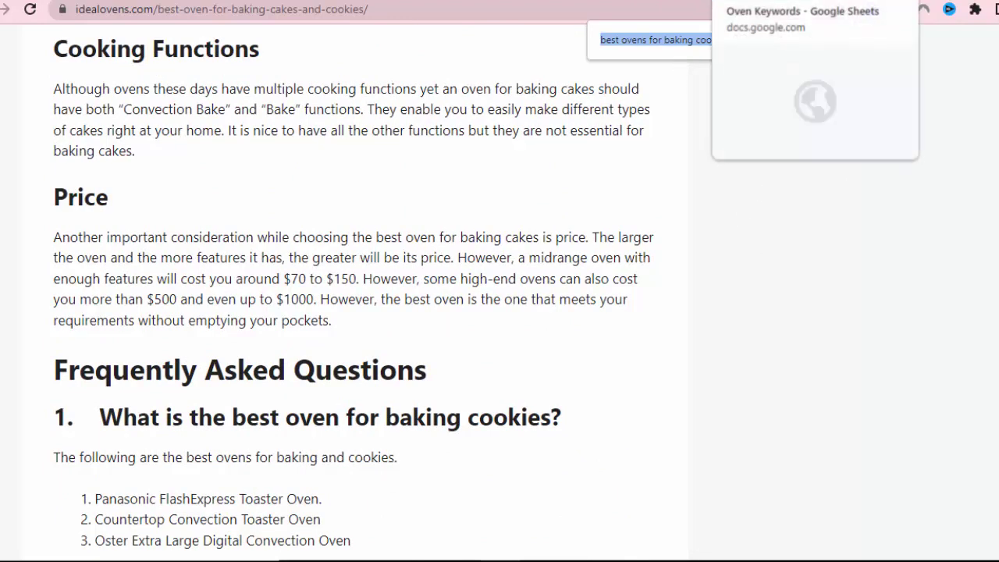
Return to the Oven Keywords sheet and compare the helping keywords "best oven for cookies" and "best ovens for baking cookies"
left_click(780, 0)
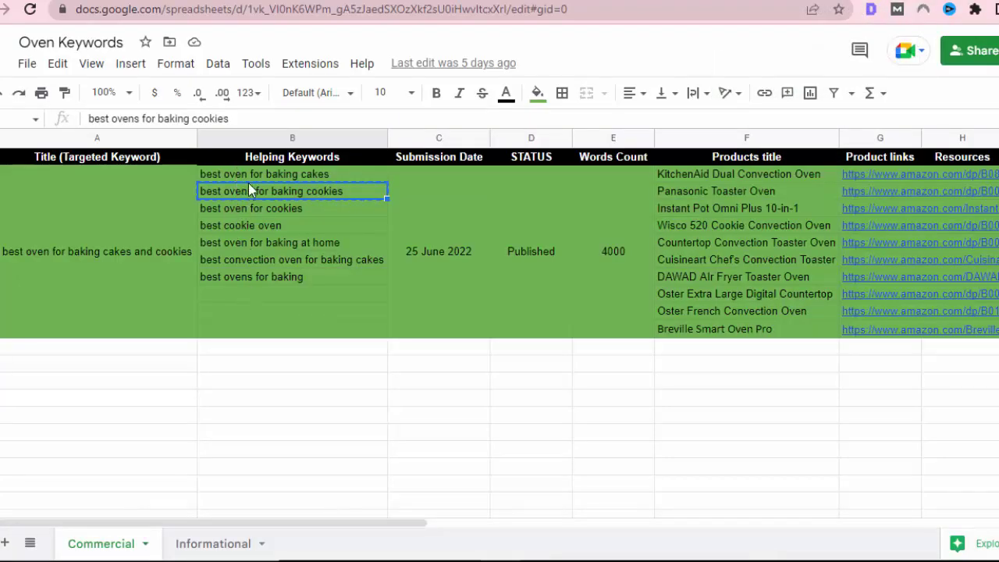
left_click(243, 209)
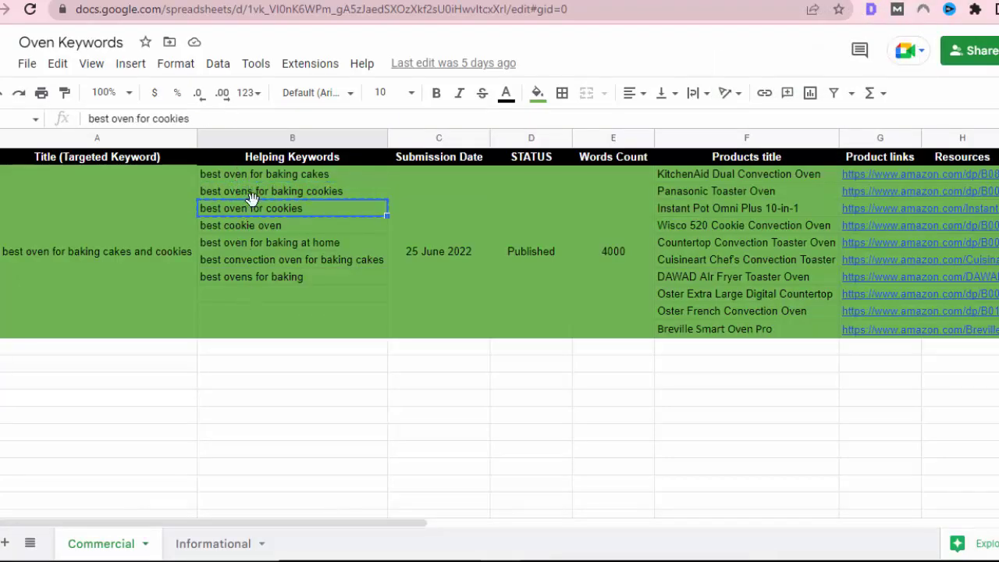
left_click(278, 194)
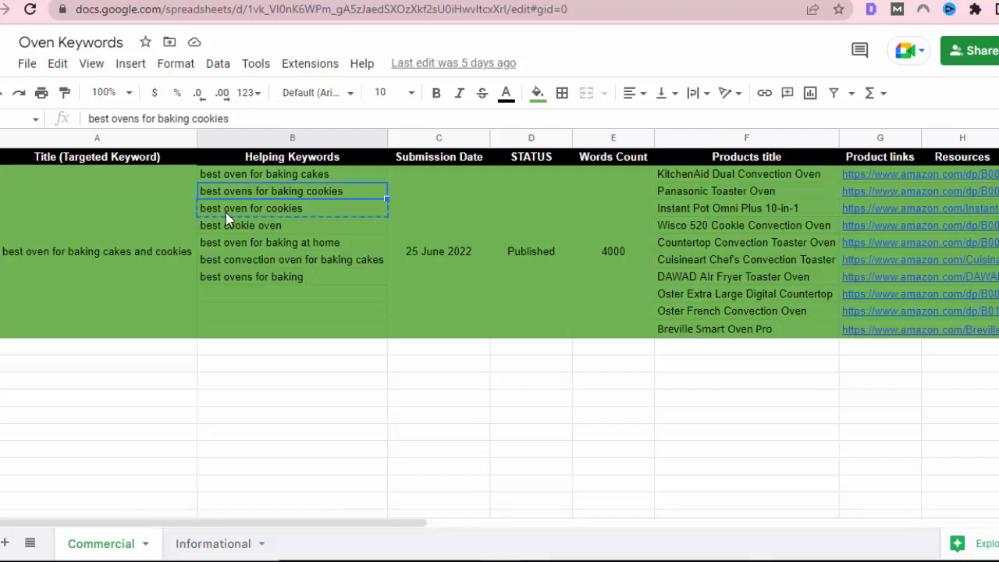
key("Escape")
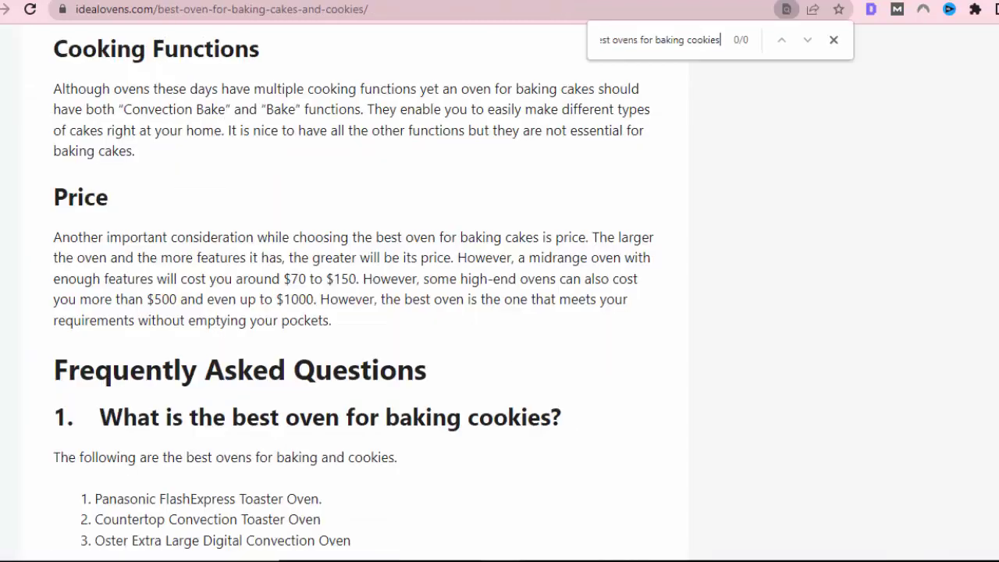
Shorten the article's page search to "best ovens for baking" and check its matches
key("BackSpace")
key("BackSpace")
key("BackSpace")
key("BackSpace")
key("BackSpace")
key("BackSpace")
key("BackSpace")
key("BackSpace")
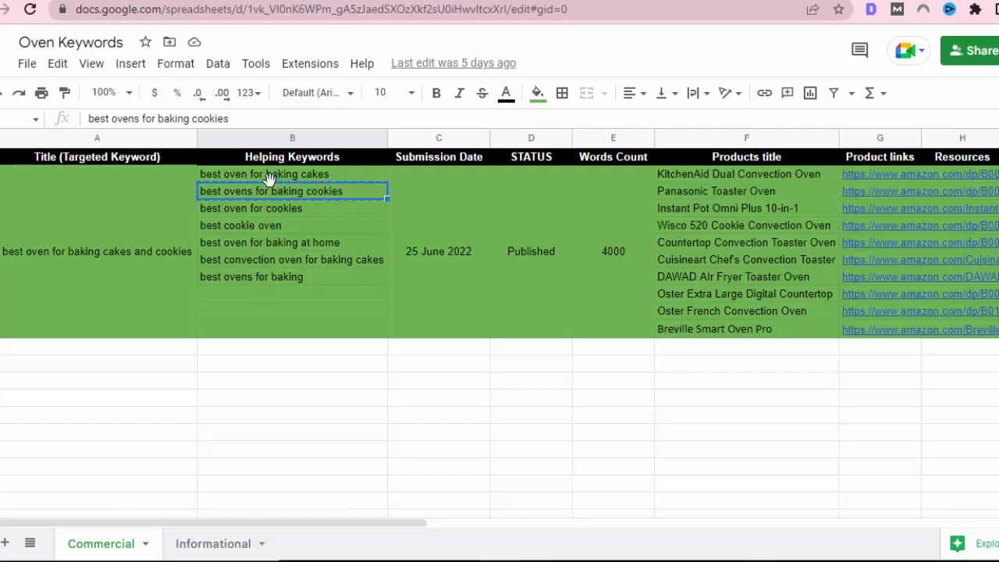
Copy the helping keyword "best cookie oven" from the Oven Keywords sheet, search the article for it and compare the match with the sheet
left_click(283, 224)
key("ctrl+c")
left_click(483, 0)
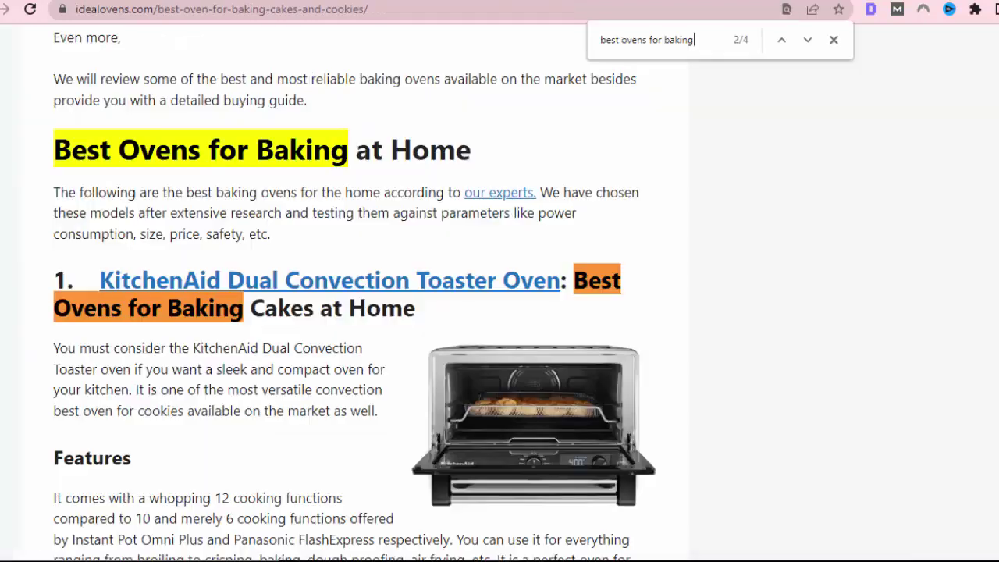
key("ctrl+a")
key("ctrl+v")
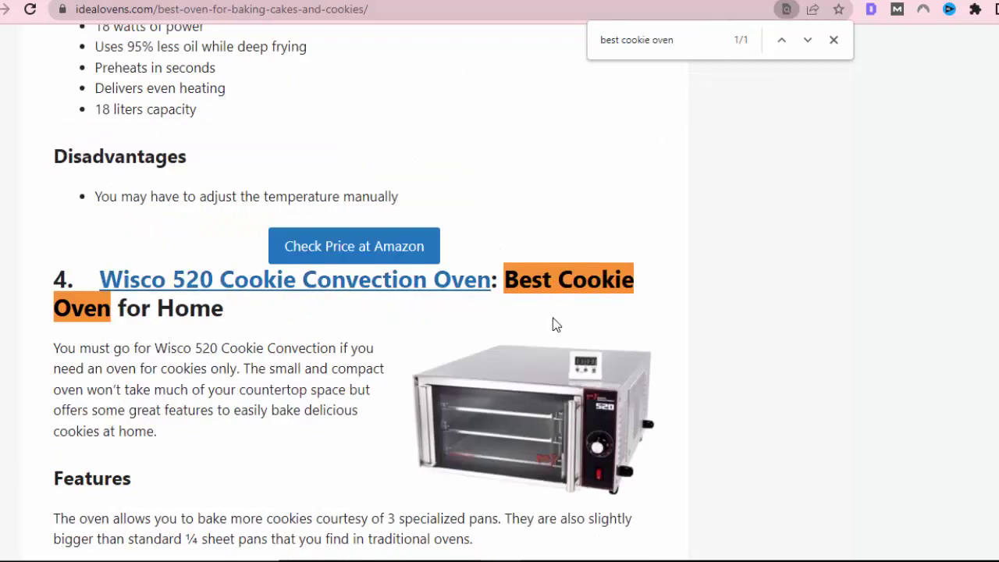
key("alt+Tab")
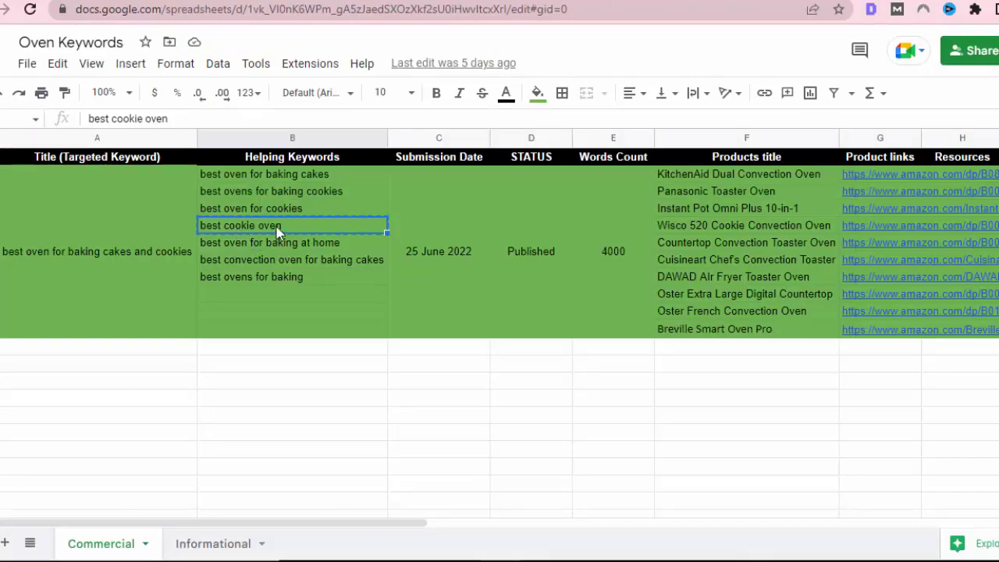
key("alt+Tab")
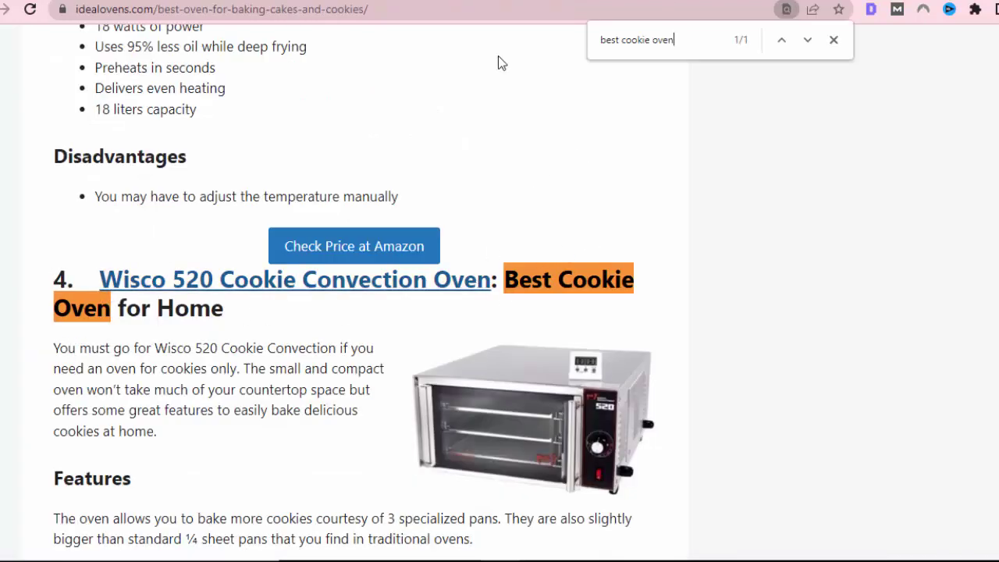
Copy the helping keyword "best oven for baking at home" from the Oven Keywords sheet and search the article for it
key("ctrl+Tab")
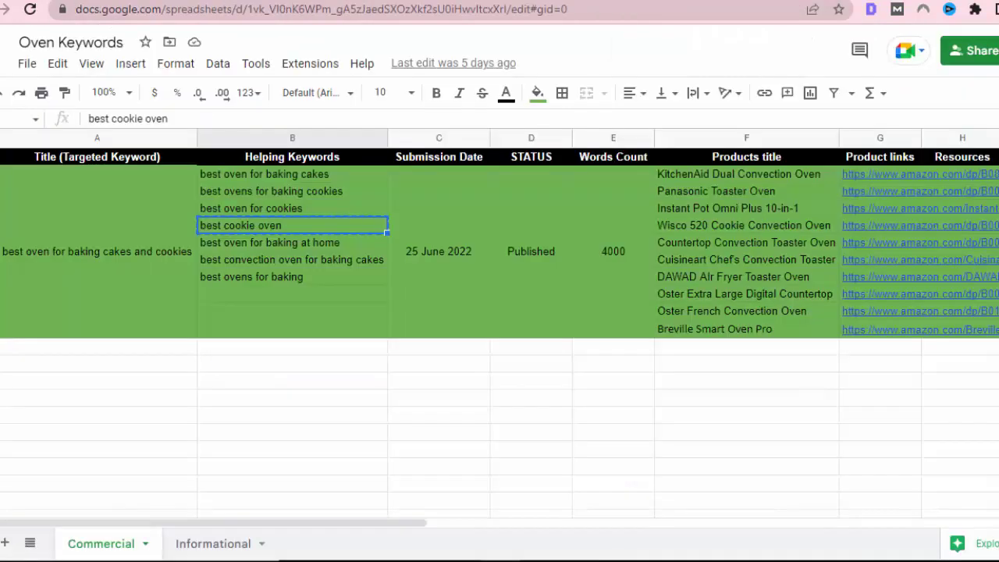
left_click(242, 241)
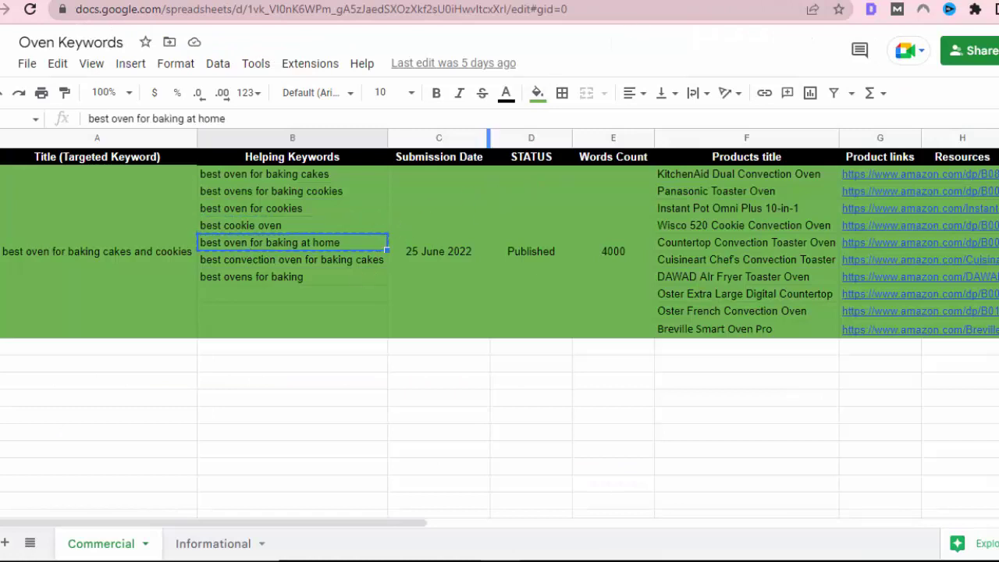
key("ctrl+Tab")
key("ctrl+f")
key("ctrl+v")
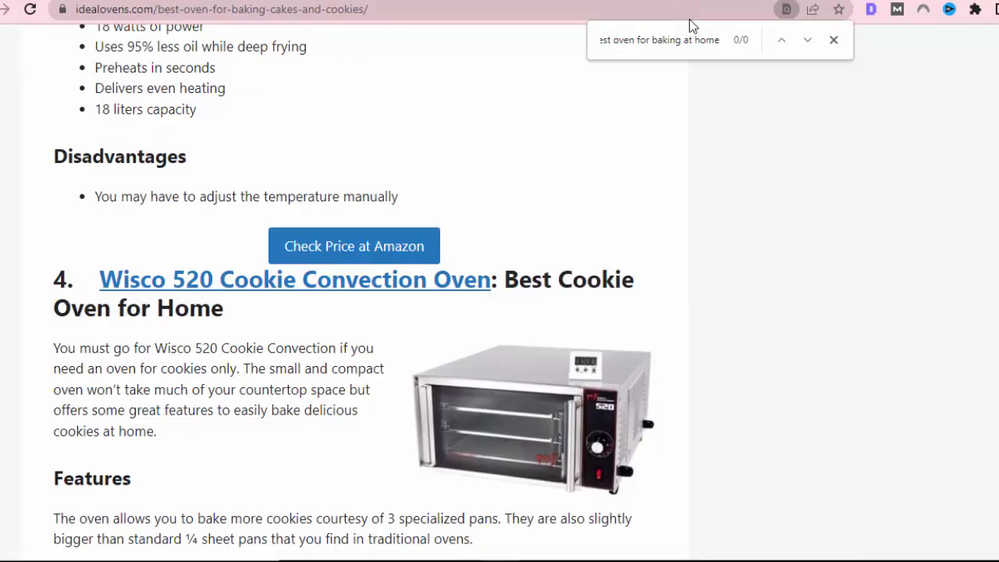
Shorten the page search to "best oven for baking" and check its use from the Oster Extra Large verdict onward
key("BackSpace")
key("BackSpace")
key("BackSpace")
key("BackSpace")
key("BackSpace")
key("BackSpace")
key("BackSpace")
key("BackSpace")
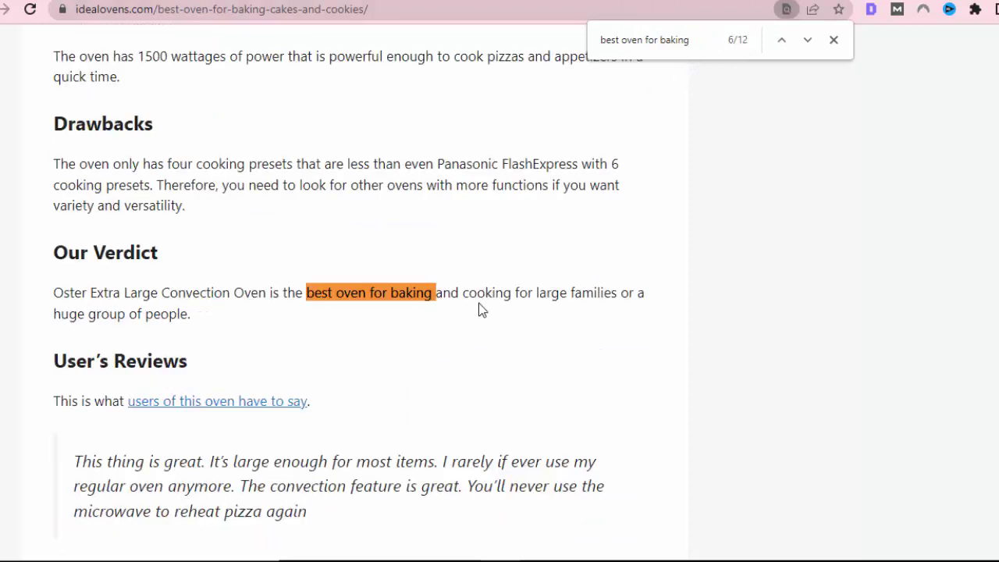
scroll(478, 304, "down", 10)
scroll(482, 309, "down", 5)
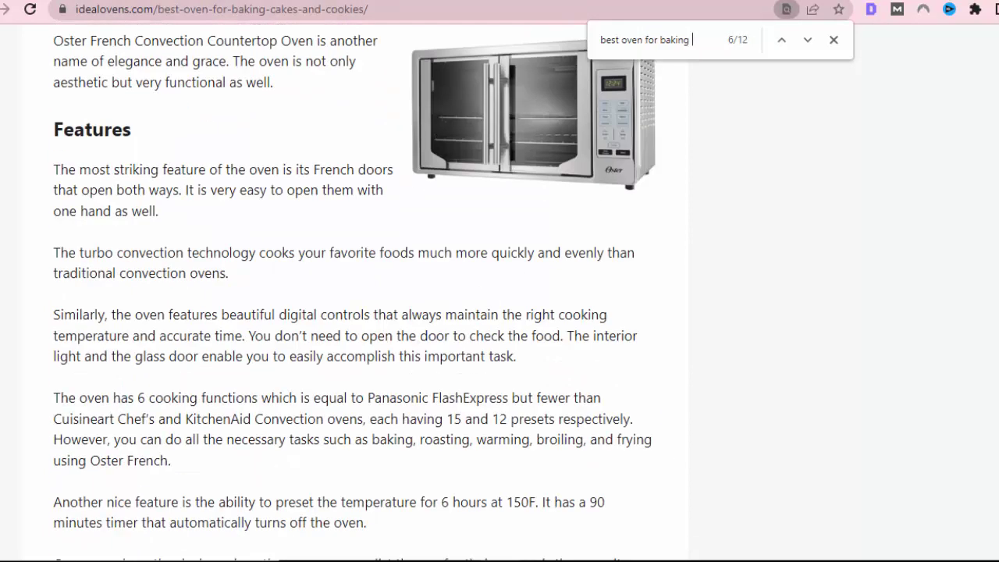
Copy the helping keyword "best convection oven for baking cakes" from the Oven Keywords sheet and search the article for it
key("ctrl+shift+Tab")
left_click(319, 263)
key("ctrl+c")
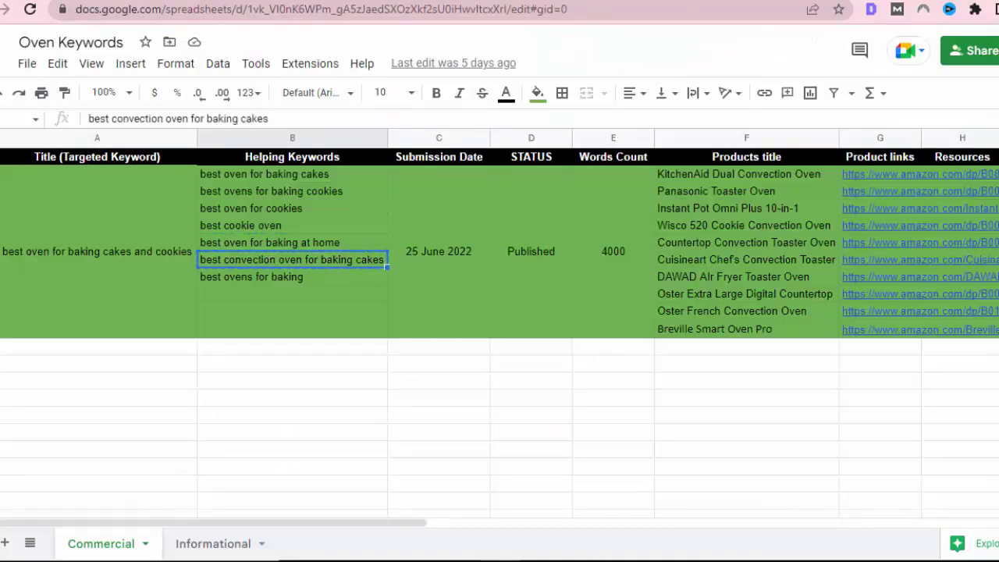
key("ctrl+Tab")
key("ctrl+f")
key("ctrl+v")
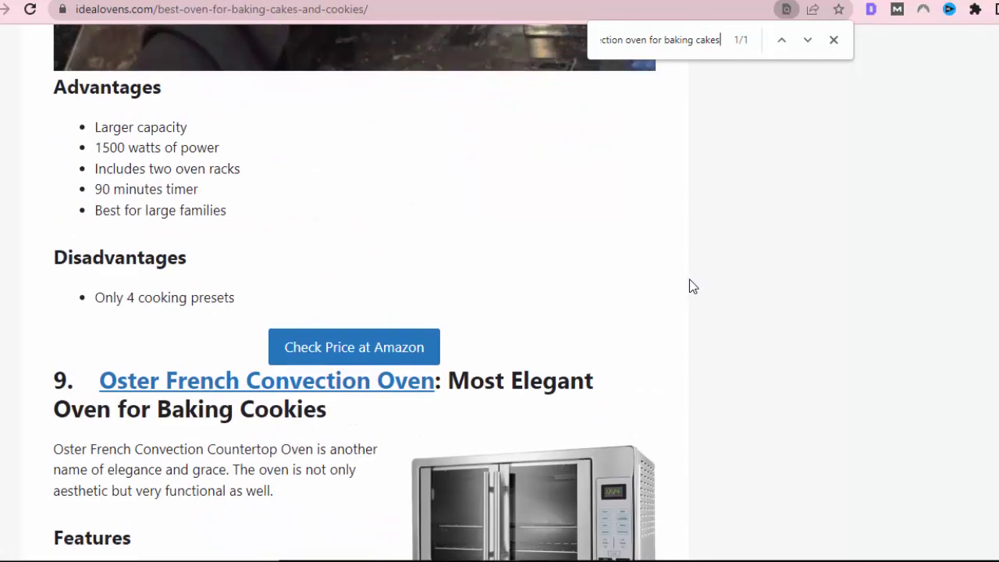
Locate "best convection oven for baking cakes" again in the article and highlight the phrase in the Cuisineart Chef's Convection Toaster Oven heading
key("ctrl+f")
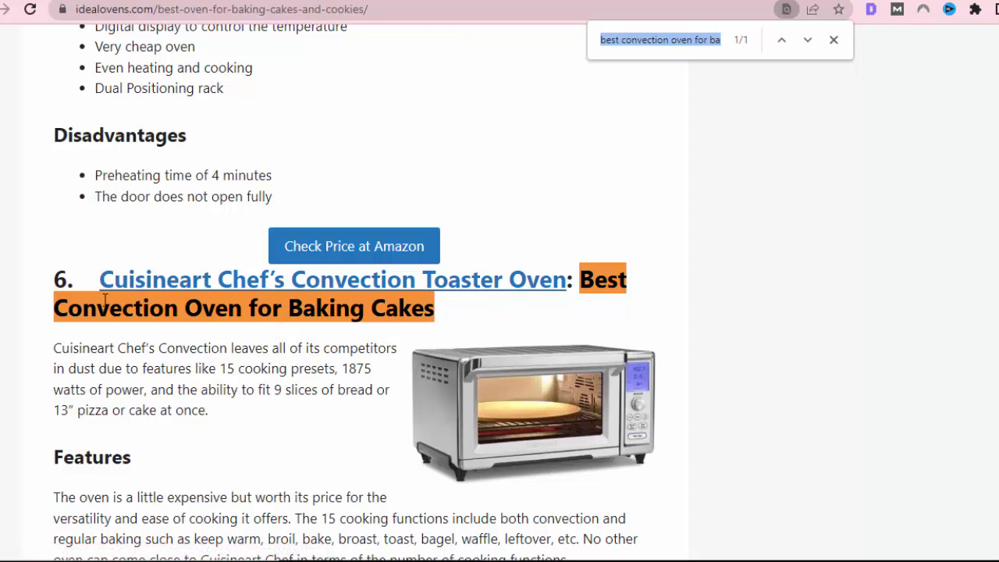
left_click_drag(93, 279, 520, 317)
left_click(582, 268)
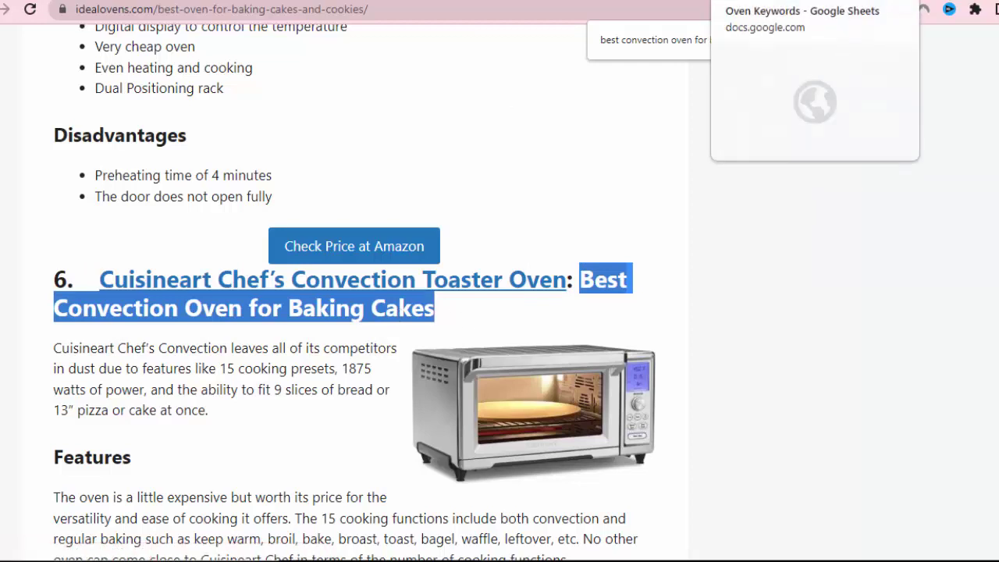
Copy the helping keyword "best ovens for baking" from the Oven Keywords sheet and search the article for it
left_click(753, 1)
left_click(273, 278)
key("ctrl+c")
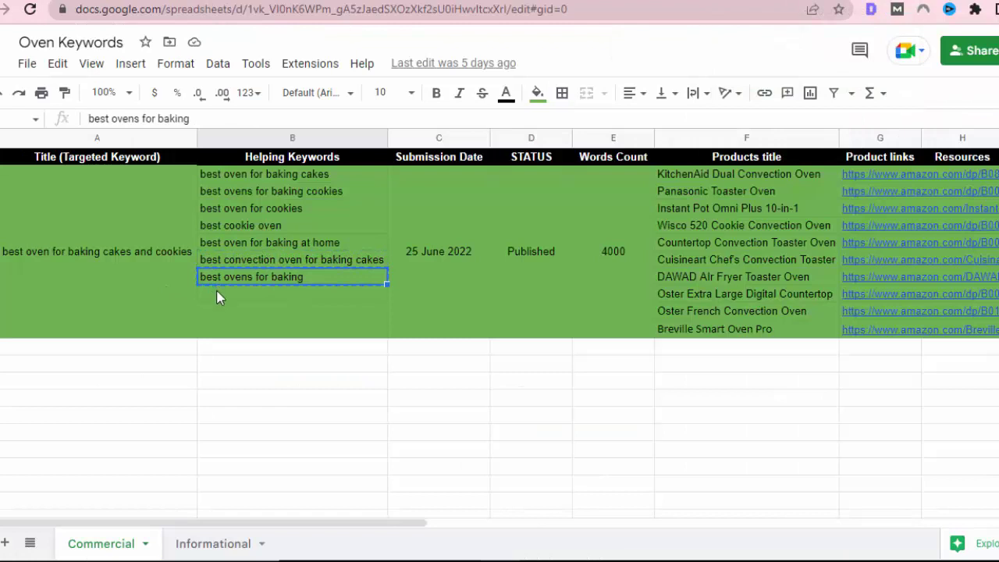
left_click(706, 1)
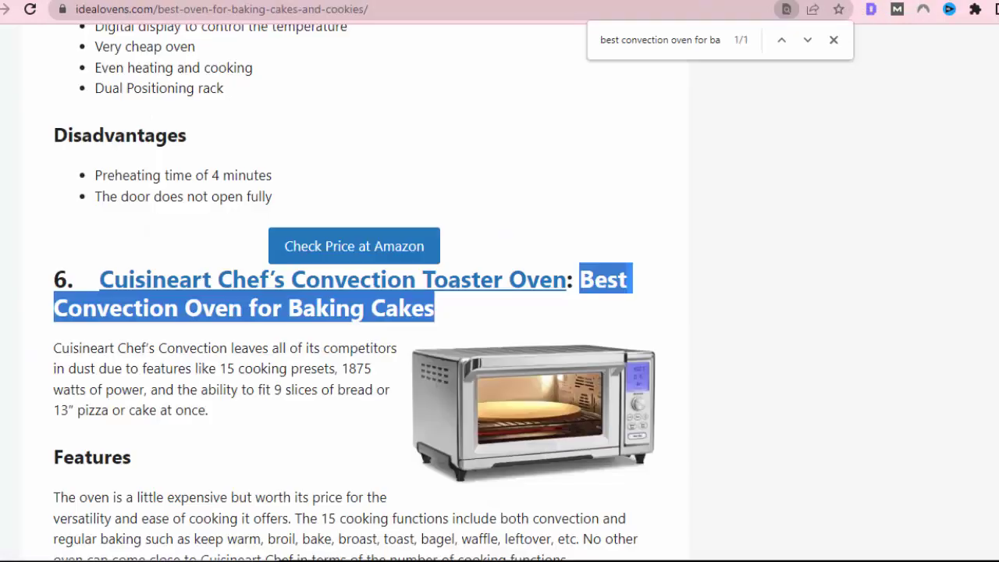
left_click(753, 1)
left_click(707, 1)
key("ctrl+f")
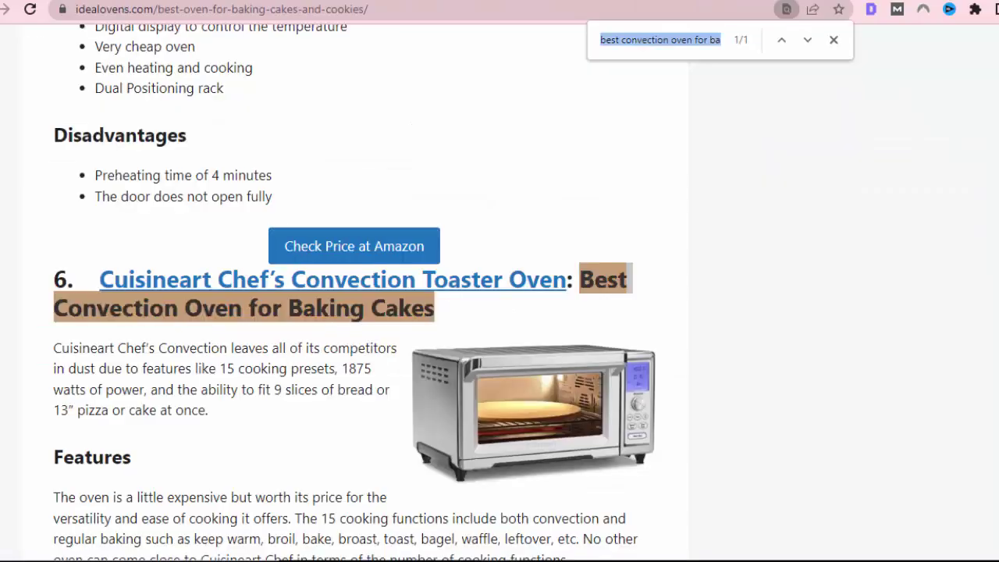
key("ctrl+v")
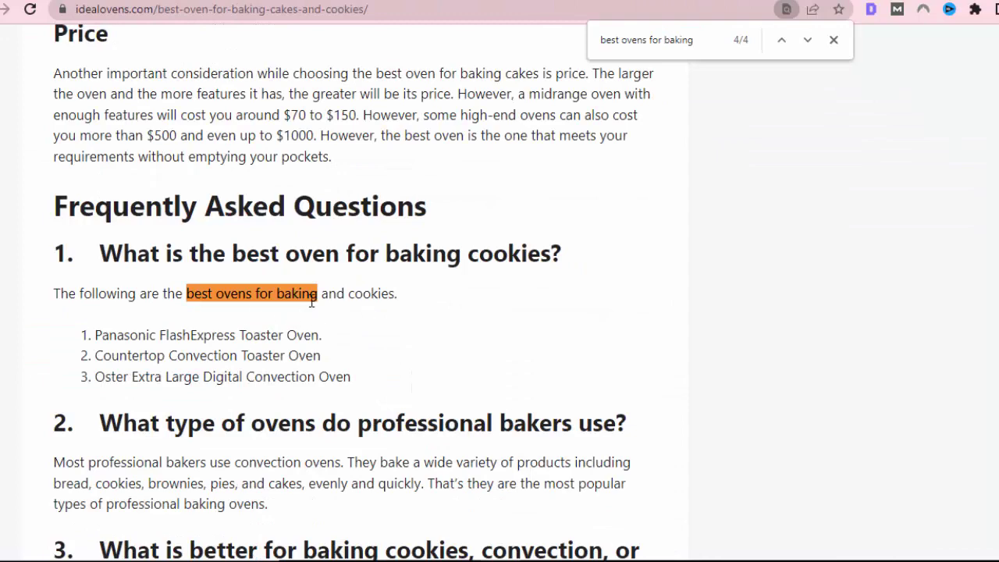
Find the keyword in the "Best Ovens for Baking at Home" heading, highlighting the matched phrase and the full heading
scroll(359, 327, "down", 4)
scroll(501, 290, "up", 6)
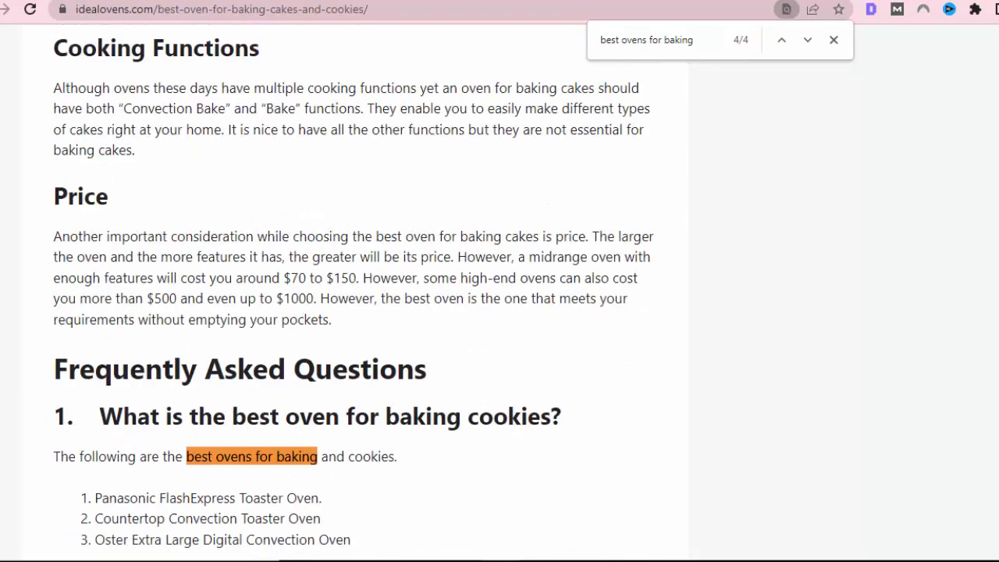
scroll(358, 293, "up", 20)
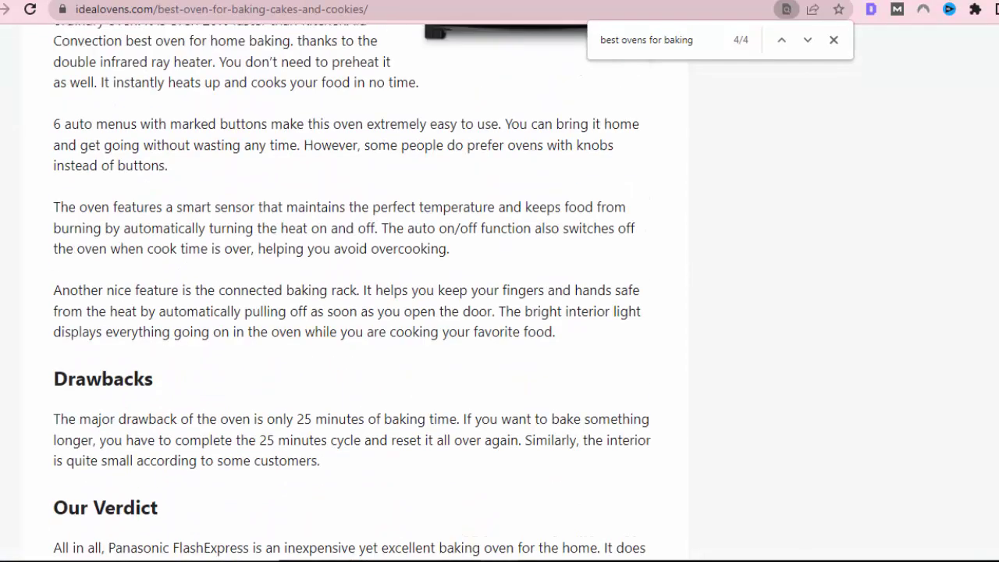
scroll(645, 269, "up", 15)
scroll(645, 270, "up", 2)
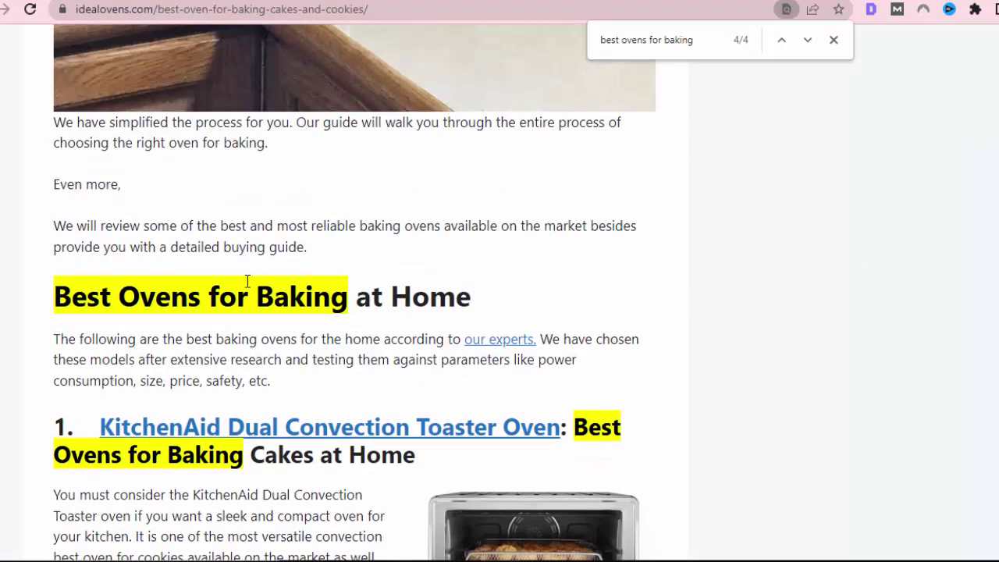
left_click_drag(348, 306, 55, 308)
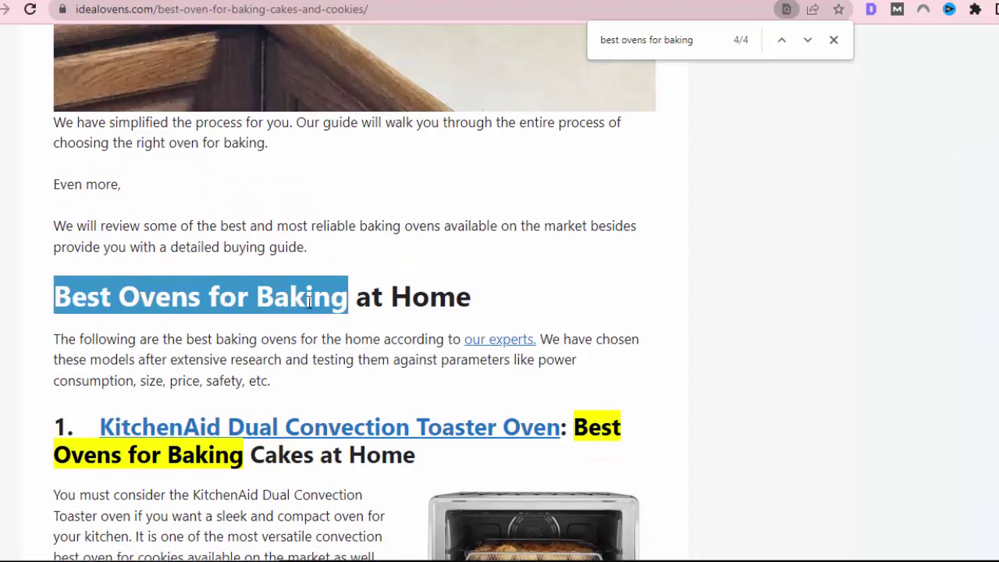
left_click(387, 305)
left_click_drag(473, 303, 37, 310)
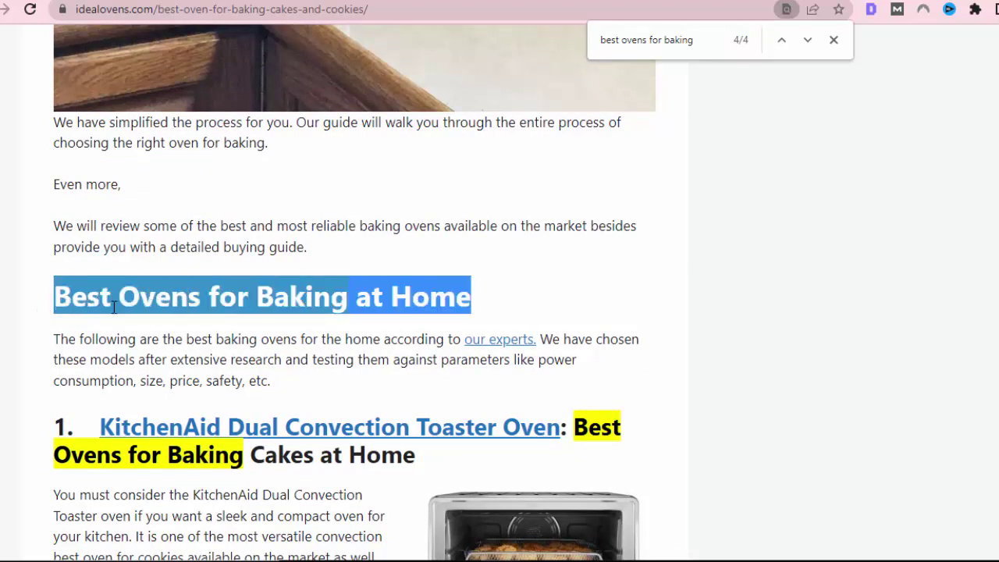
left_click(156, 308)
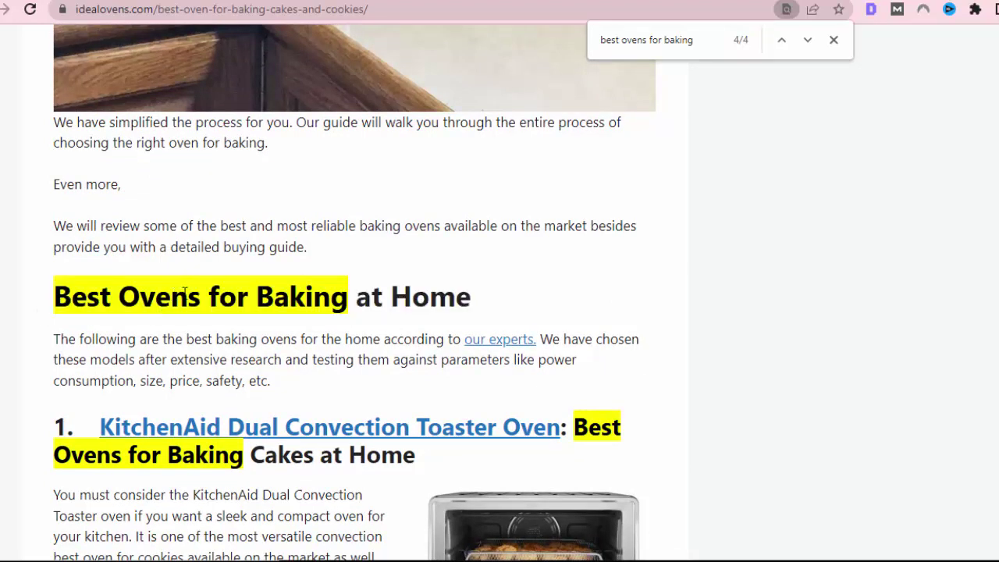
Highlight the keyword in the KitchenAid Dual Convection Toaster Oven heading and check its use in the Panasonic FlashExpress verdict
scroll(310, 333, "down", 1)
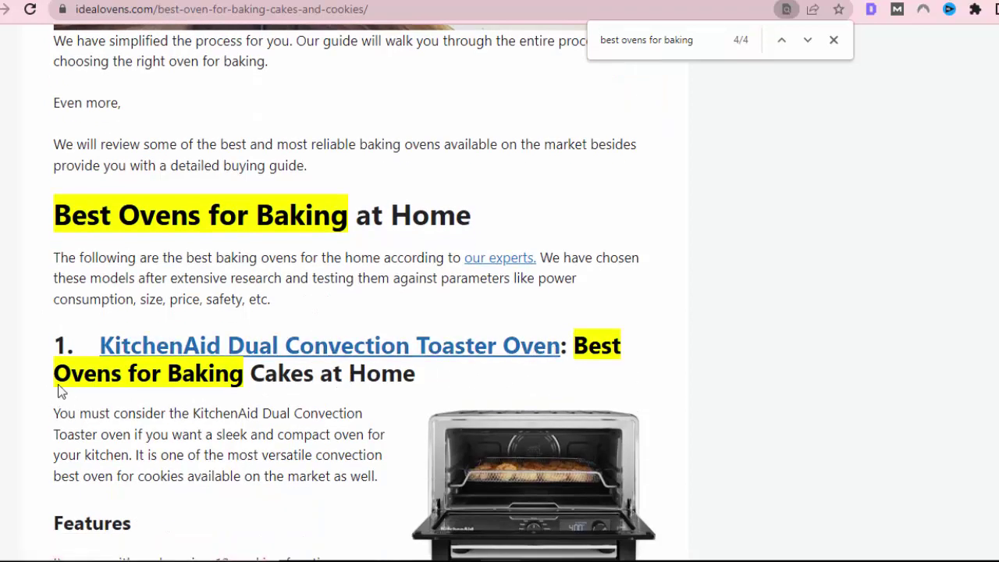
left_click_drag(244, 376, 568, 349)
scroll(568, 350, "down", 8)
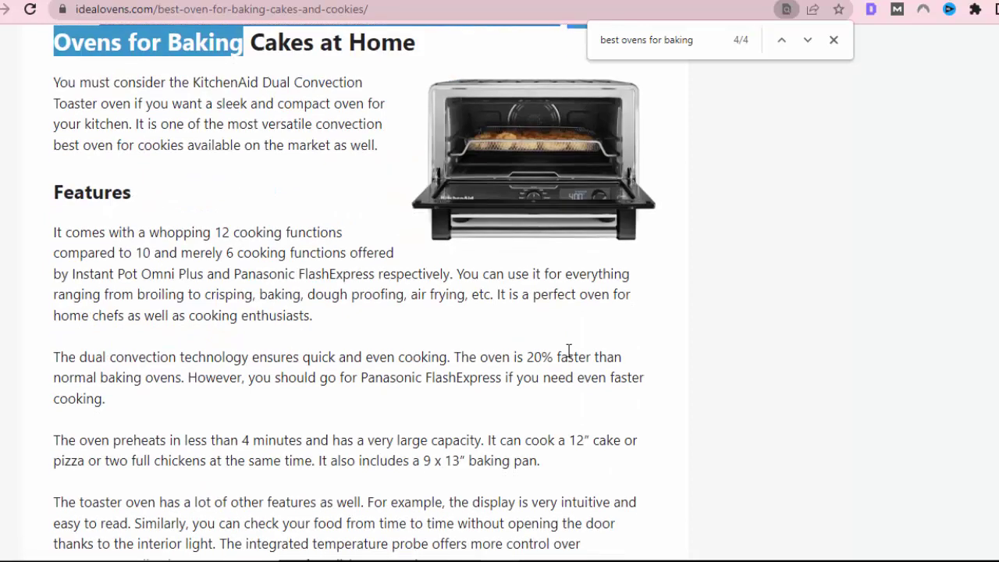
scroll(351, 297, "down", 20)
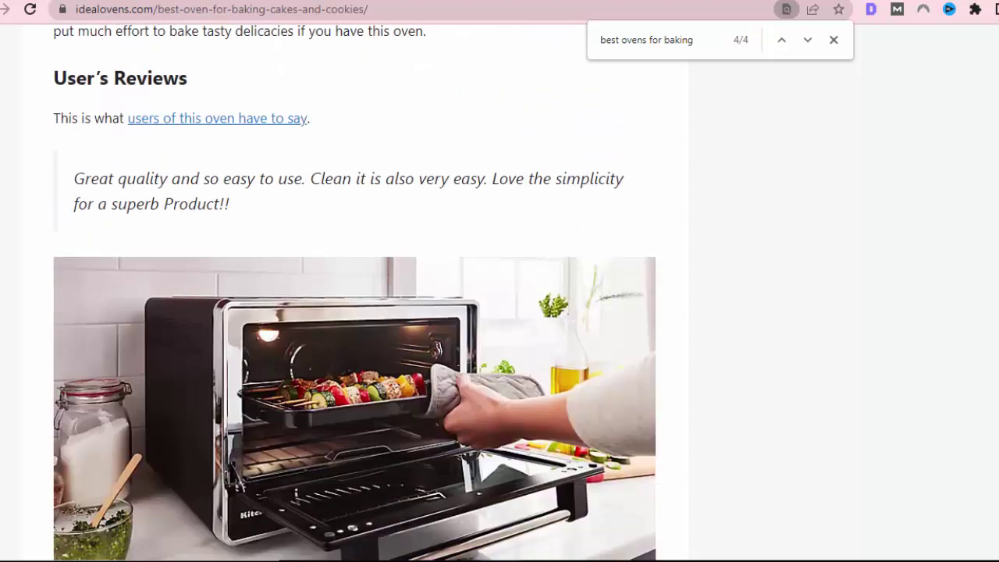
scroll(372, 269, "down", 4)
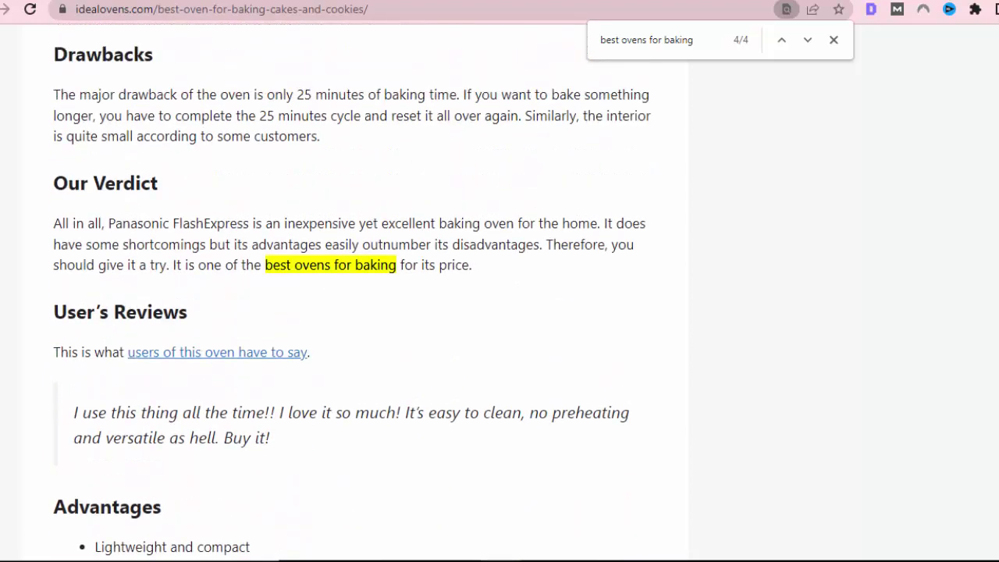
scroll(372, 269, "up", 1)
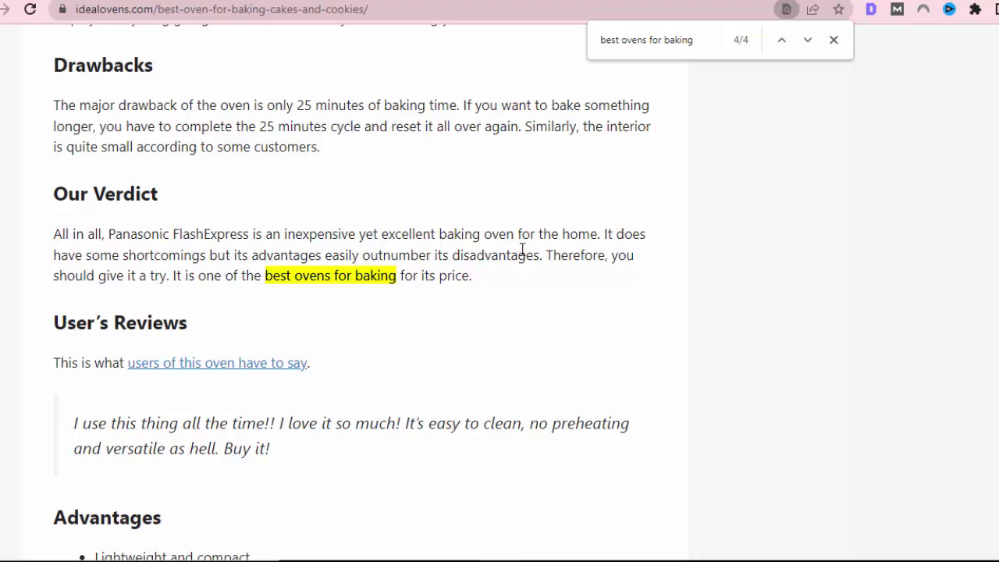
Close the page search, review the helping keywords in the Oven Keywords sheet and return to the article
left_click(836, 44)
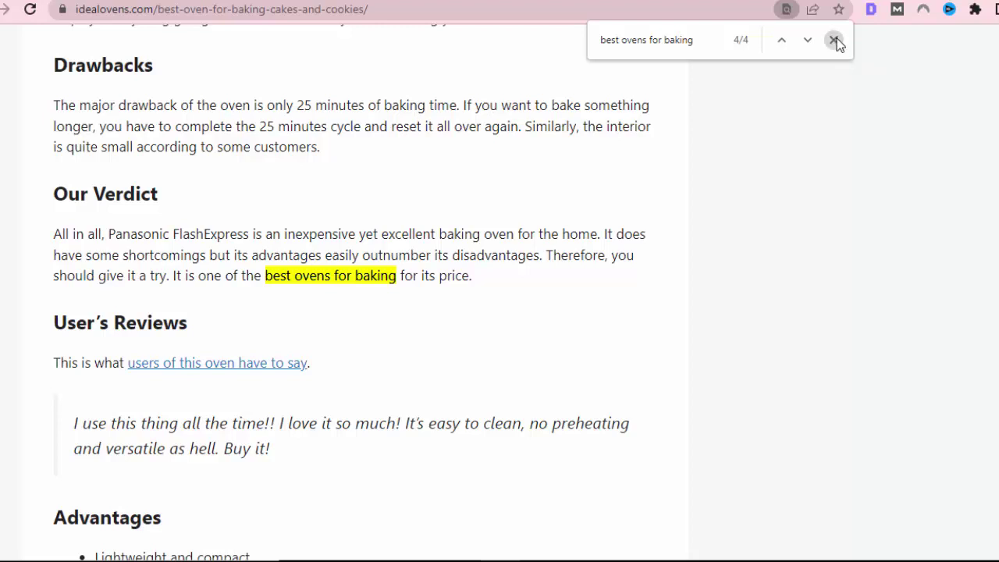
left_click(836, 44)
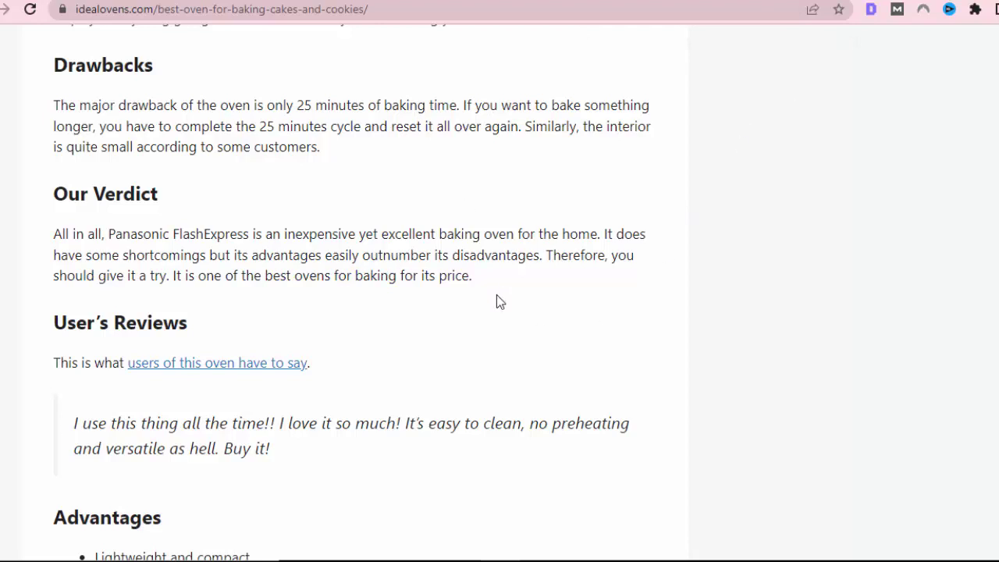
scroll(499, 296, "down", 2)
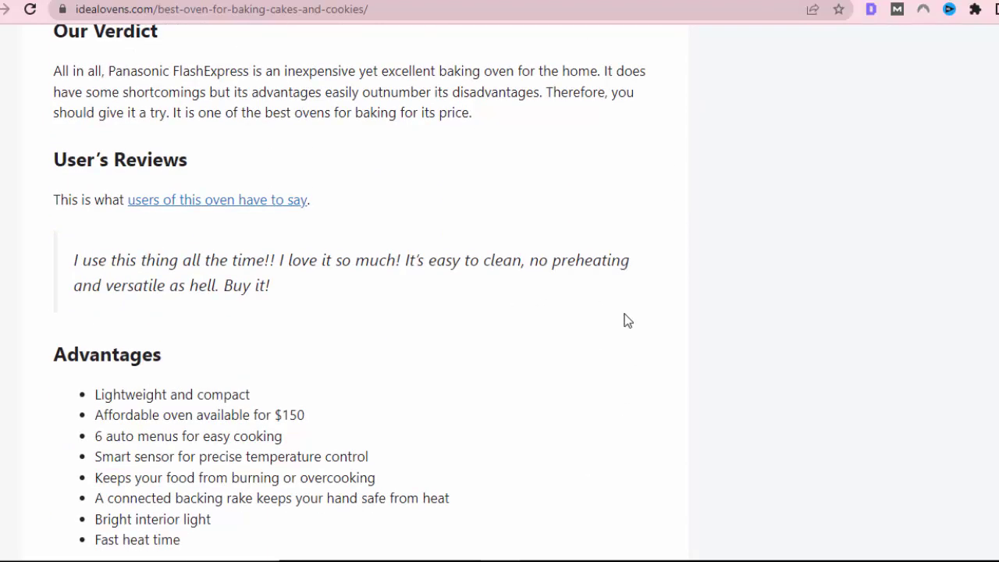
left_click(734, 0)
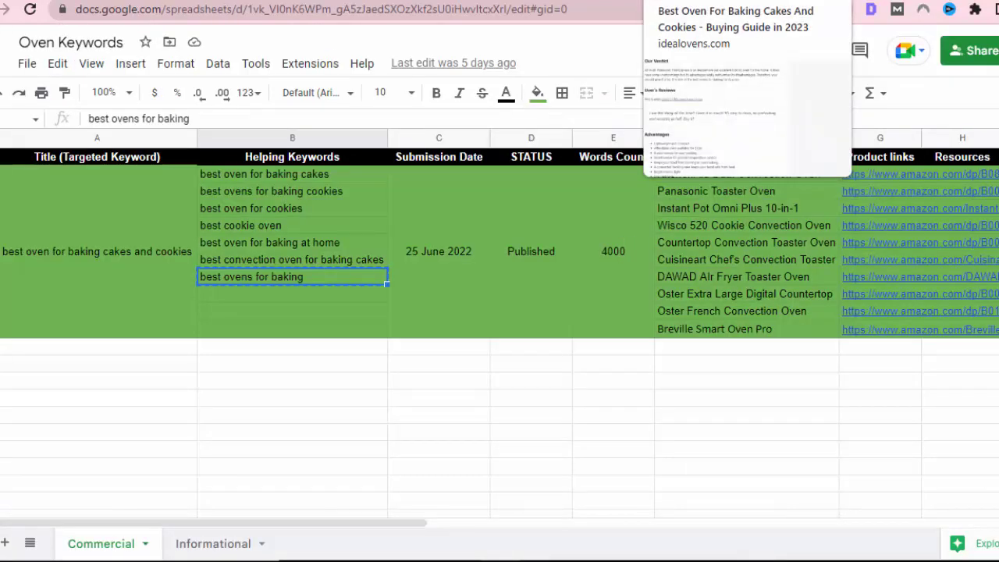
left_click(734, 0)
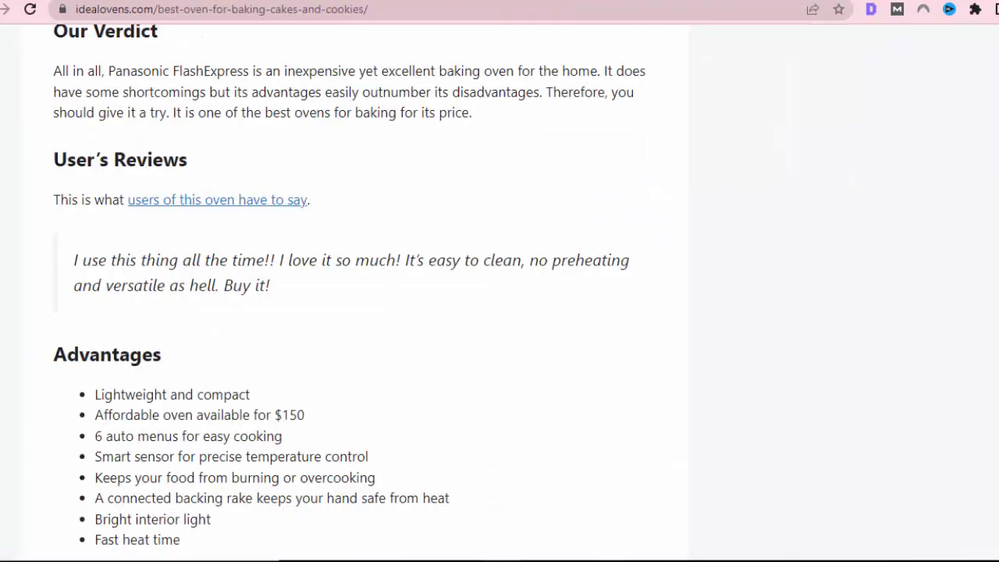